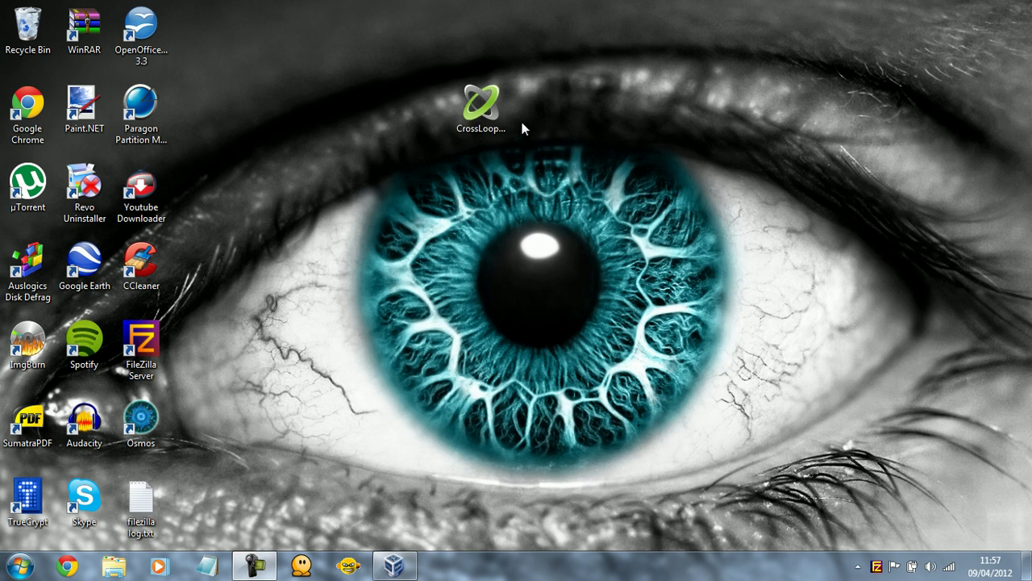
# Move the CrossLoopSetup.exe file to the centre of the desktop and dismiss the performance notification
pyautogui.moveTo(500, 127); pyautogui.dragTo(557, 215)
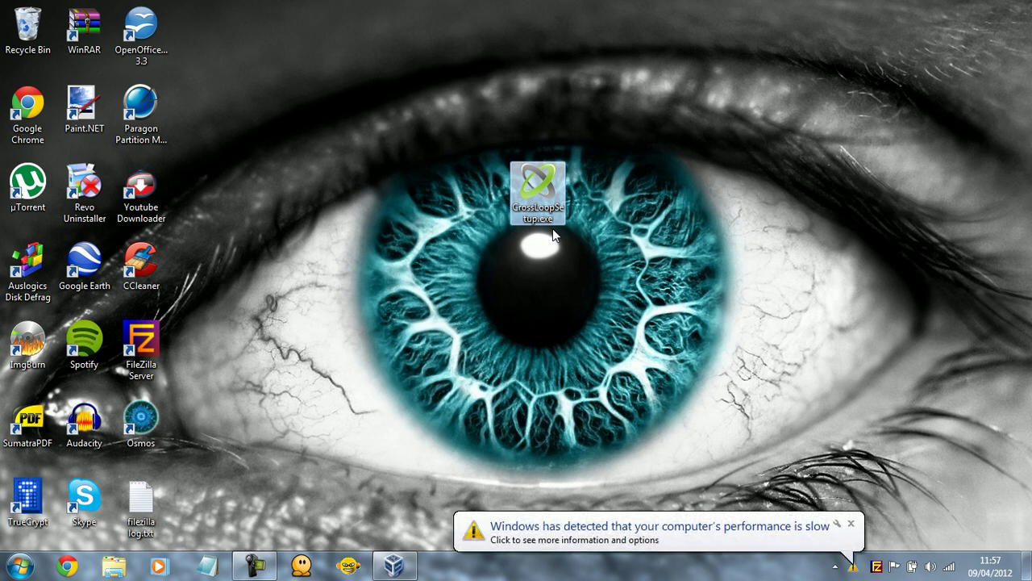
pyautogui.click(653, 535)
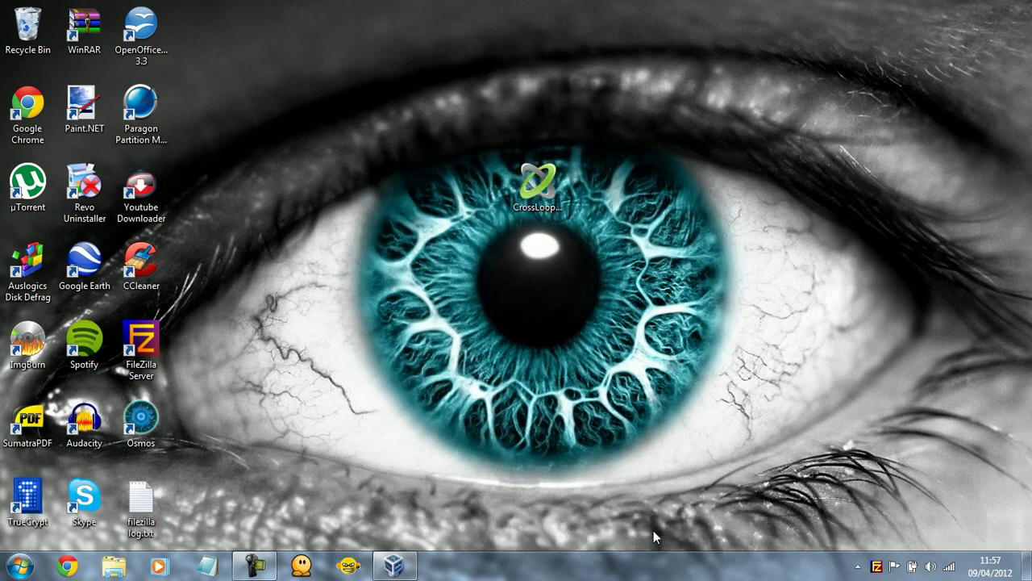
pyautogui.click(510, 313)
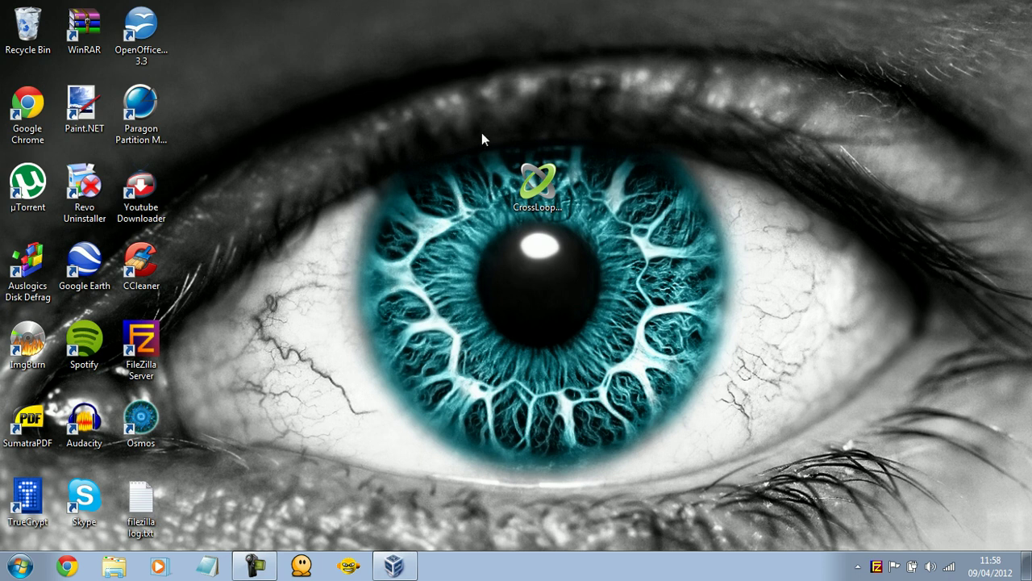
pyautogui.moveTo(543, 202); pyautogui.dragTo(545, 278)
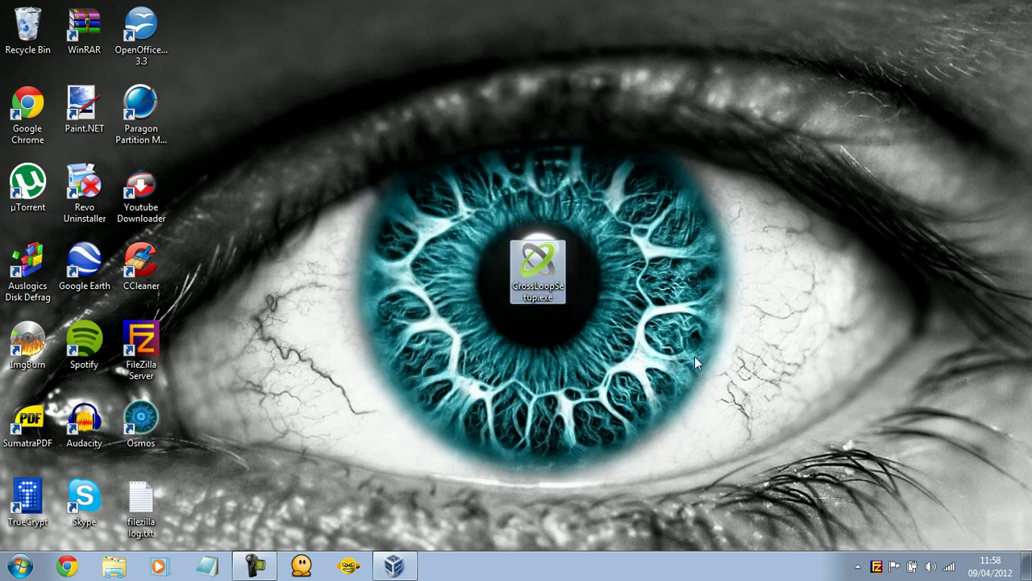
pyautogui.click(697, 356)
# Run CrossLoopSetup.exe from the desktop and approve its security warning
pyautogui.doubleClick(528, 272)
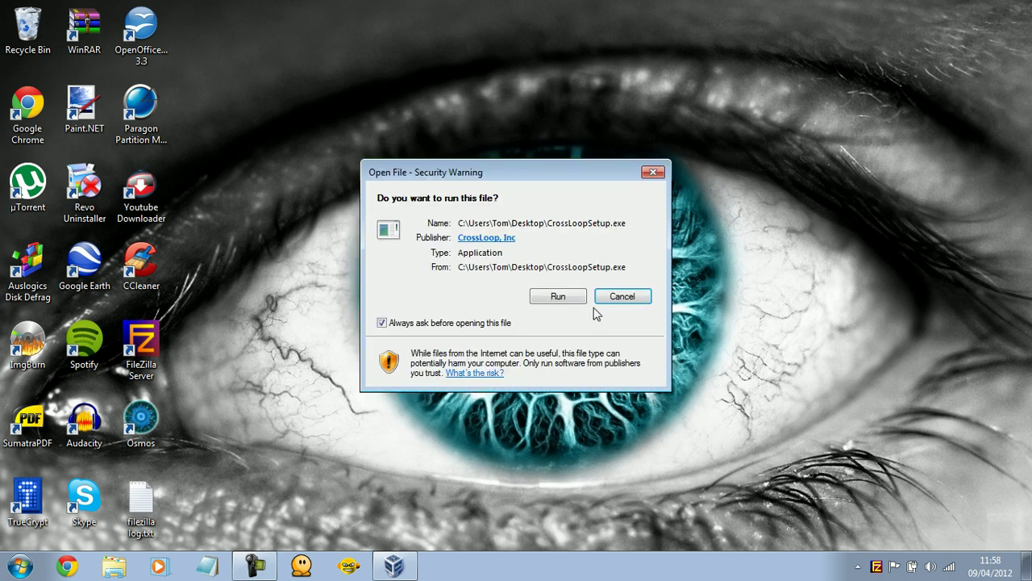
pyautogui.click(558, 296)
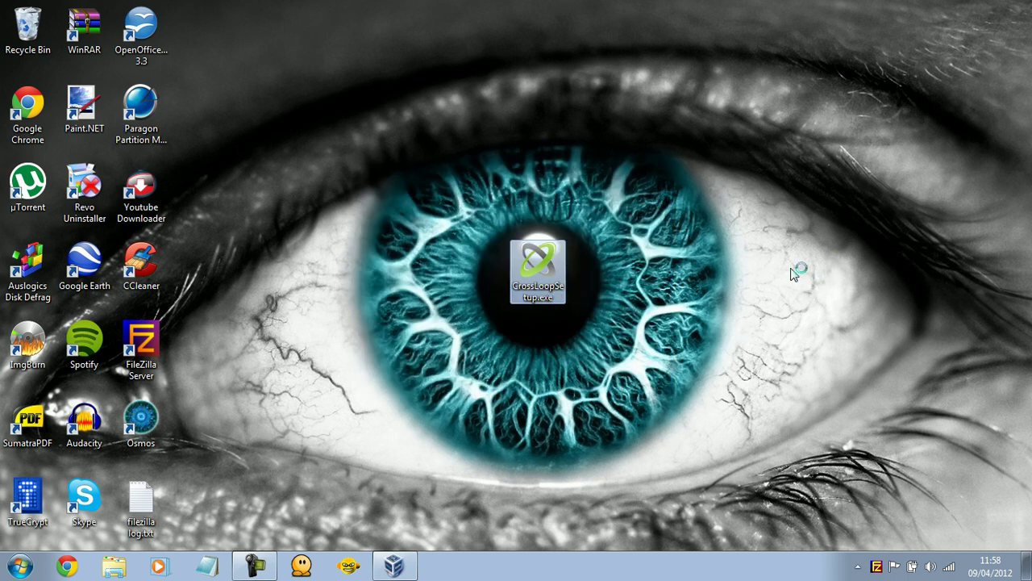
pyautogui.click(903, 217)
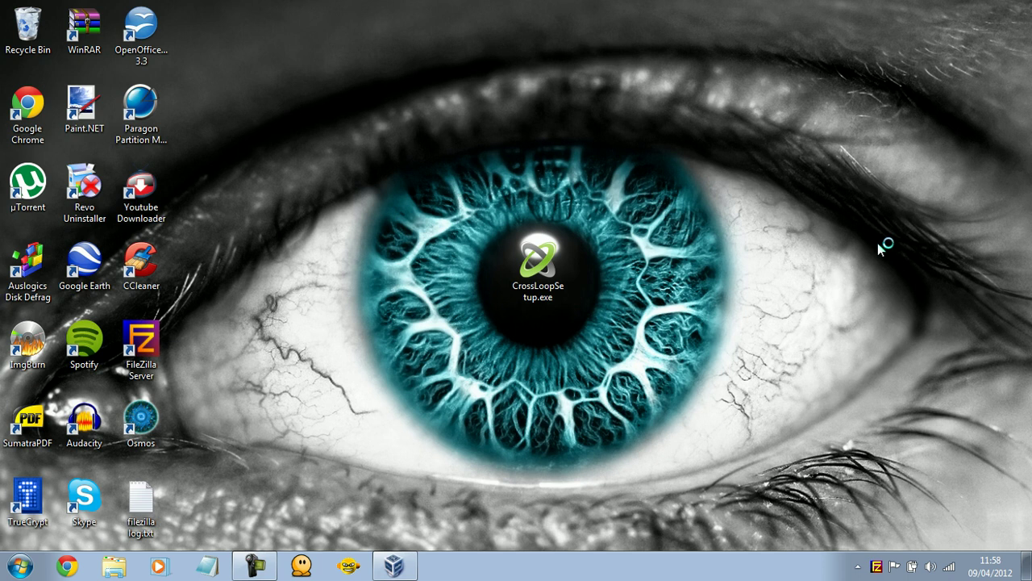
pyautogui.click(245, 567)
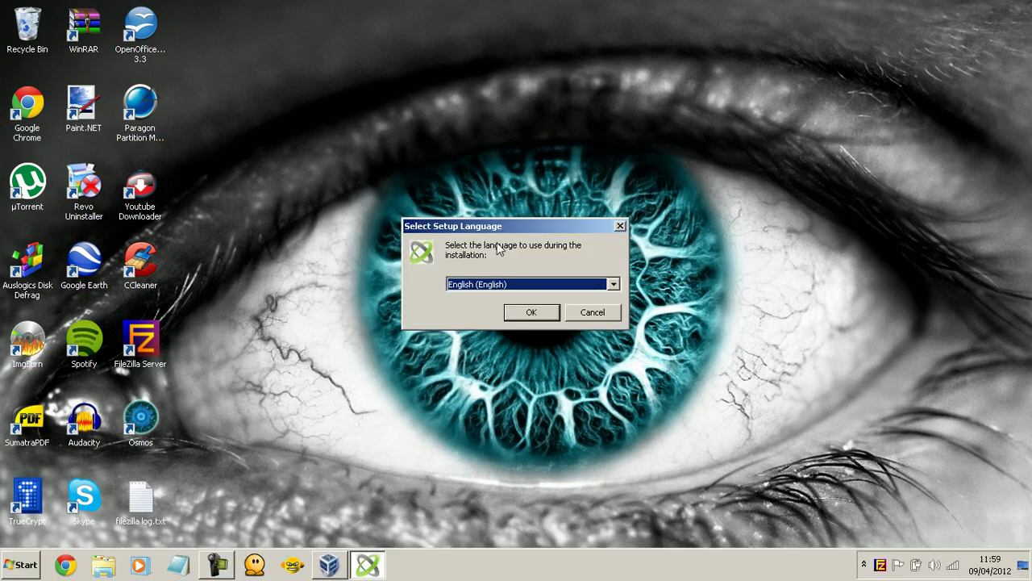
# Choose English as the setup language and accept the CrossLoop license agreement in the setup wizard
pyautogui.moveTo(495, 227); pyautogui.dragTo(483, 172)
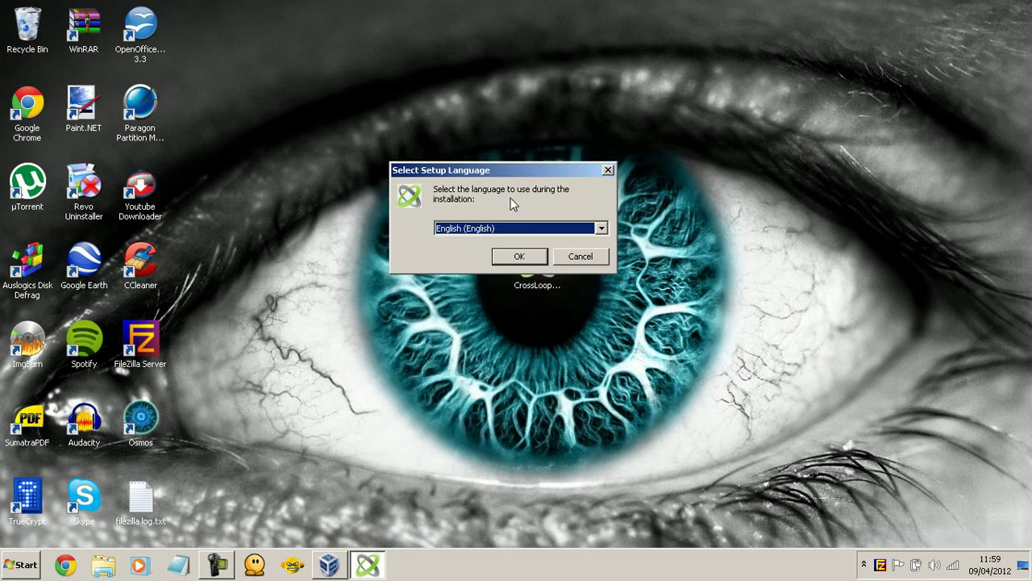
pyautogui.click(500, 255)
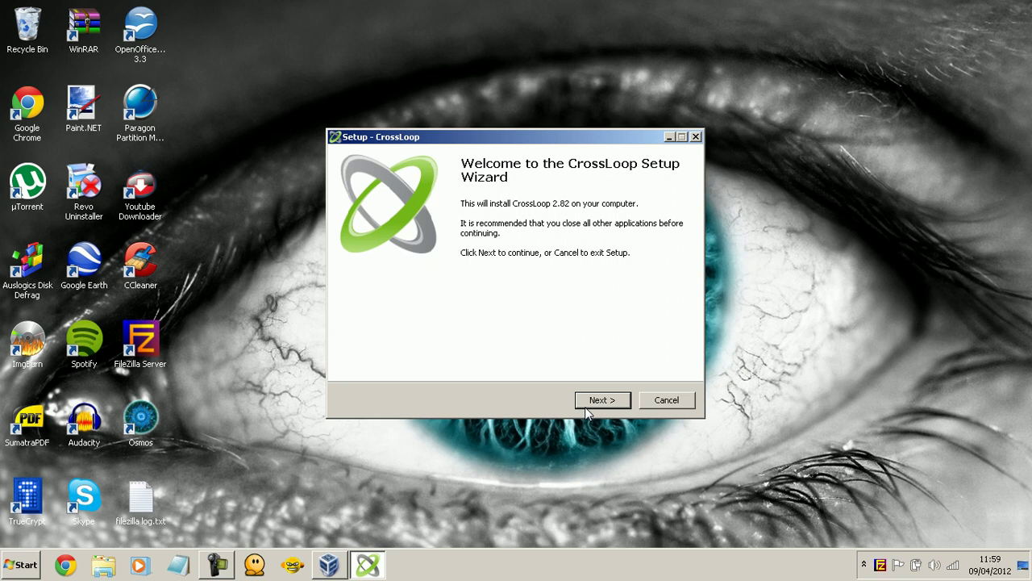
pyautogui.click(585, 407)
pyautogui.click(421, 354)
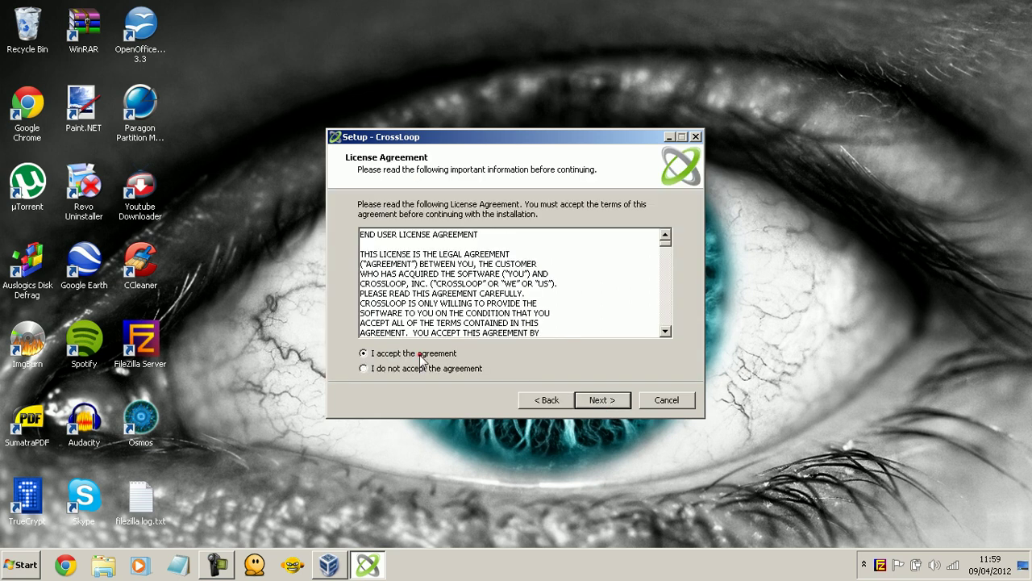
pyautogui.click(586, 397)
# Include both the desktop icon and the Quick Launch icon, and complete the CrossLoop installation
pyautogui.click(443, 270)
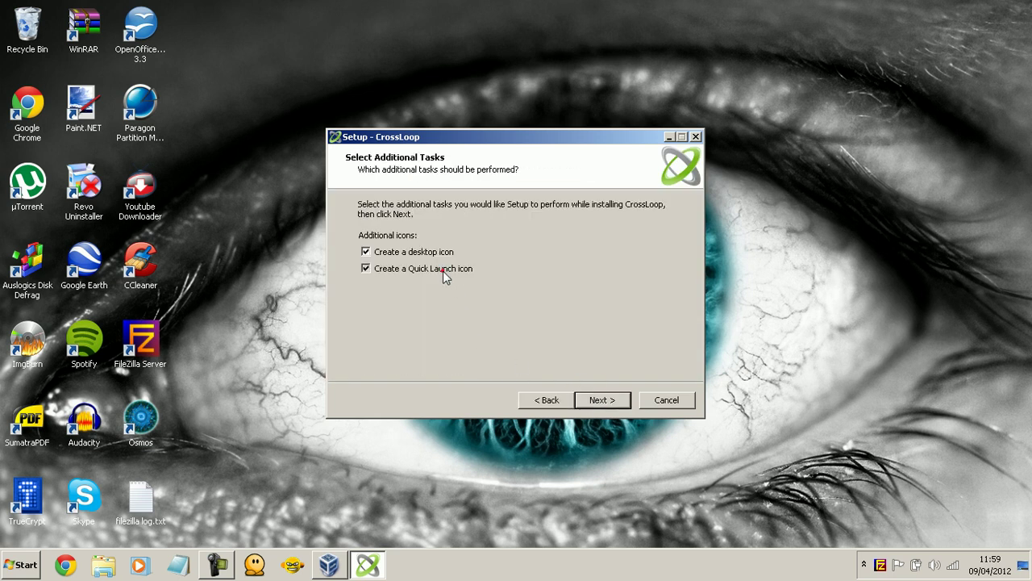
pyautogui.click(600, 399)
pyautogui.click(605, 399)
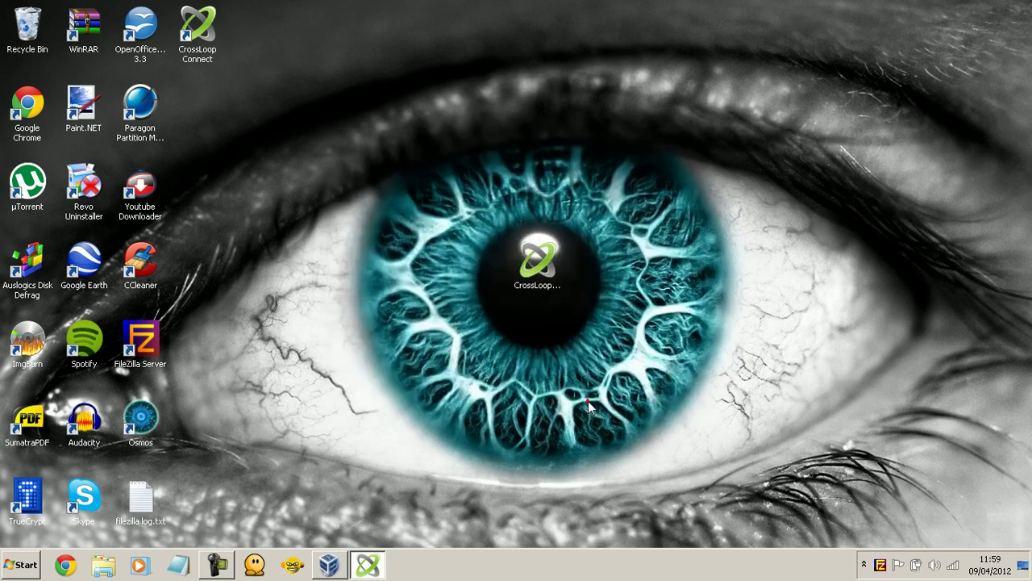
pyautogui.click(589, 400)
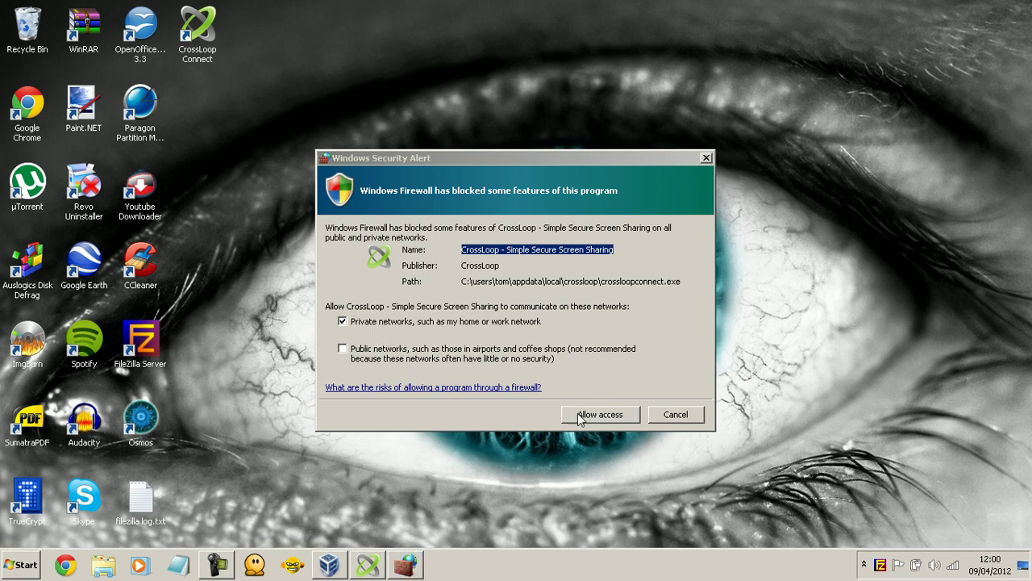
# Allow CrossLoop through Windows Firewall on private networks and postpone creating a free account
pyautogui.click(580, 416)
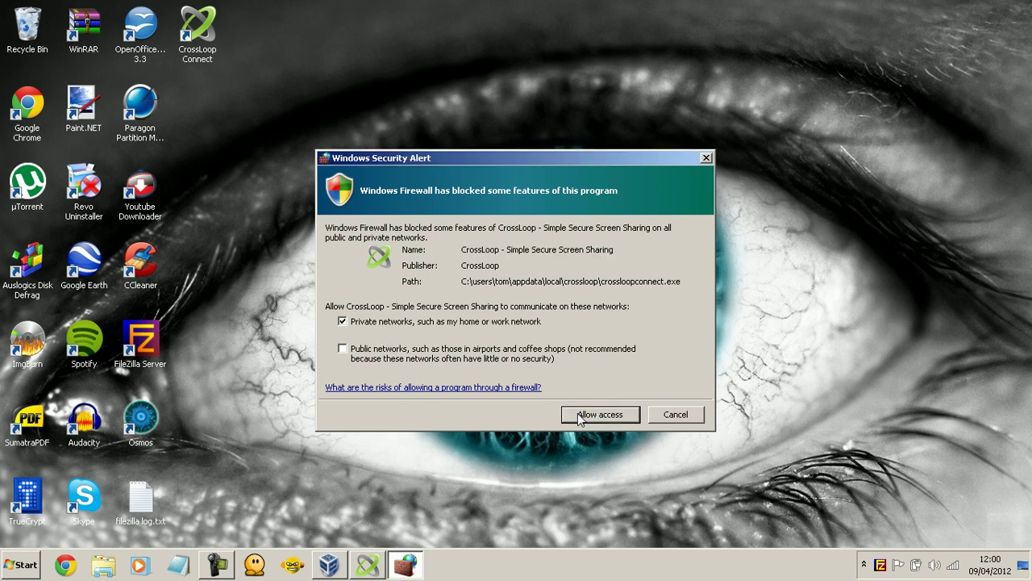
pyautogui.click(599, 415)
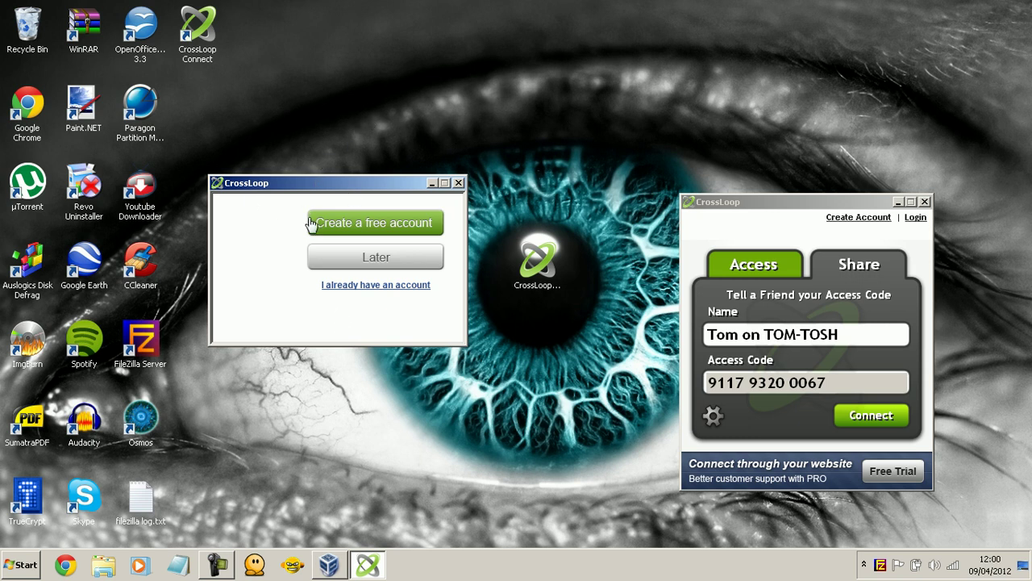
pyautogui.click(388, 264)
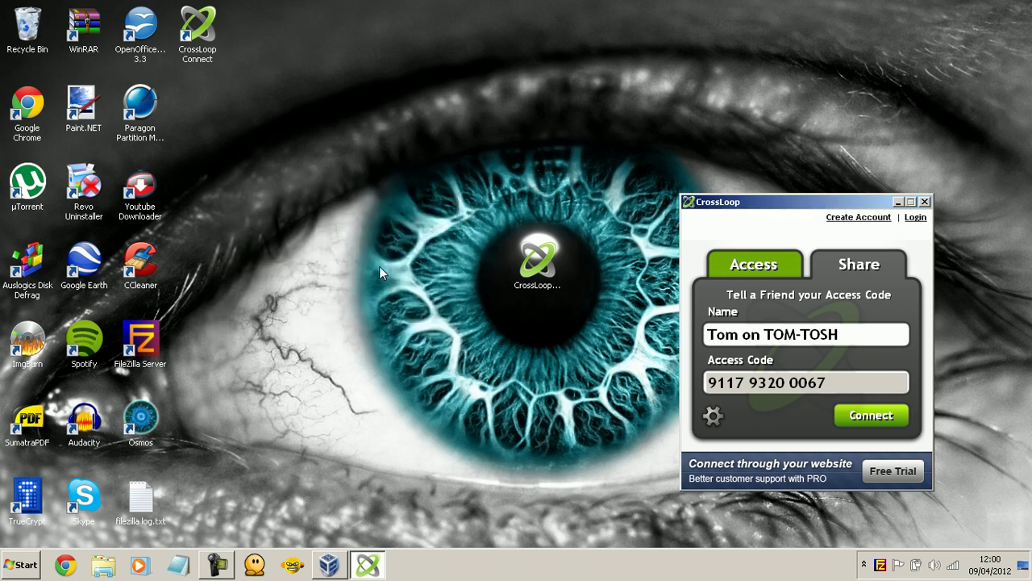
# Bring the CrossLoop window to the middle of the desktop and compare its Access and Share modes
pyautogui.moveTo(743, 201); pyautogui.dragTo(453, 114)
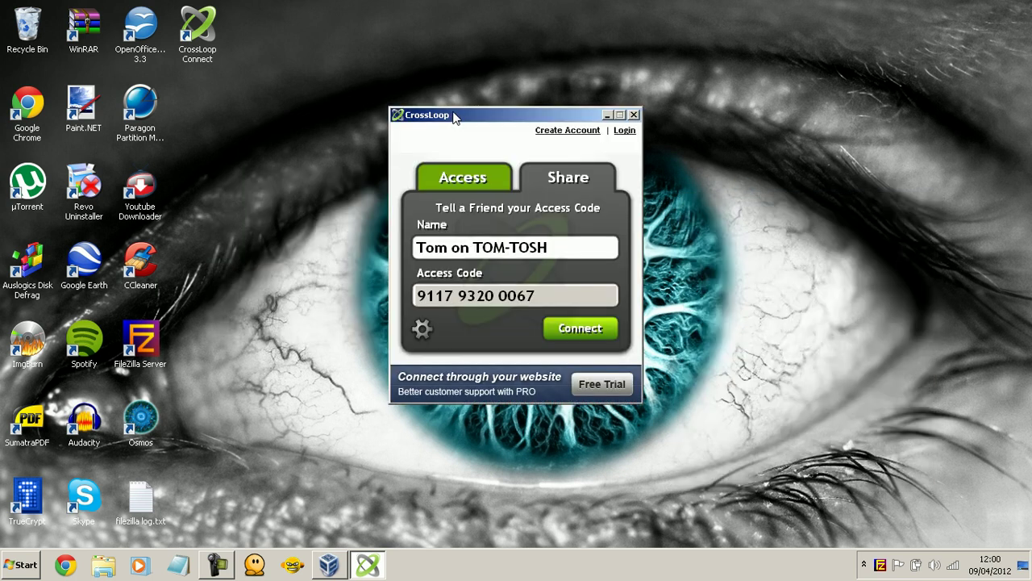
pyautogui.click(486, 186)
pyautogui.click(569, 184)
pyautogui.click(466, 178)
pyautogui.click(570, 184)
pyautogui.click(475, 186)
pyautogui.click(556, 185)
pyautogui.click(460, 184)
pyautogui.click(474, 177)
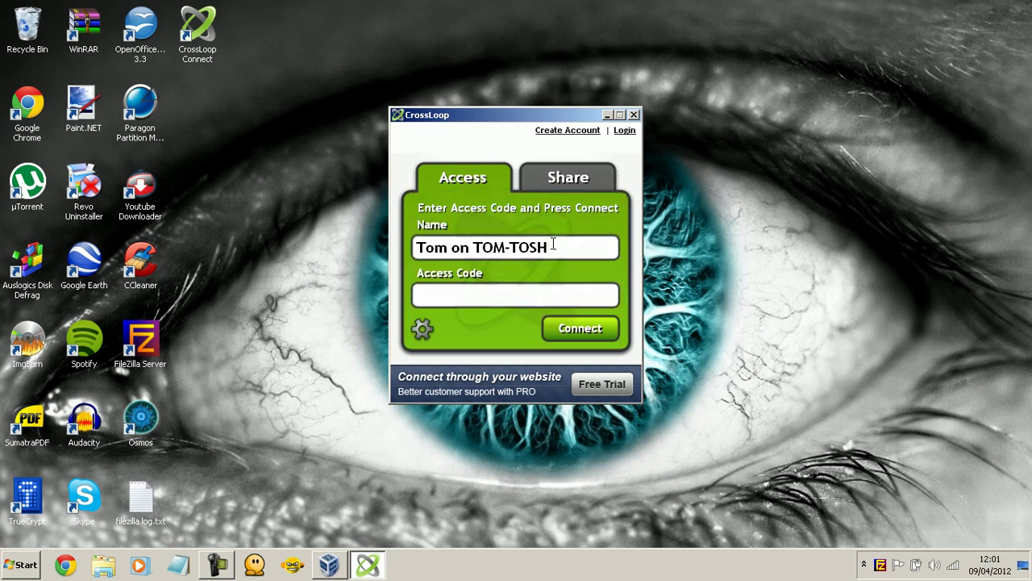
# Replace the display name with the user's own username and review it in both Share and Access modes
pyautogui.moveTo(554, 246); pyautogui.dragTo(415, 247)
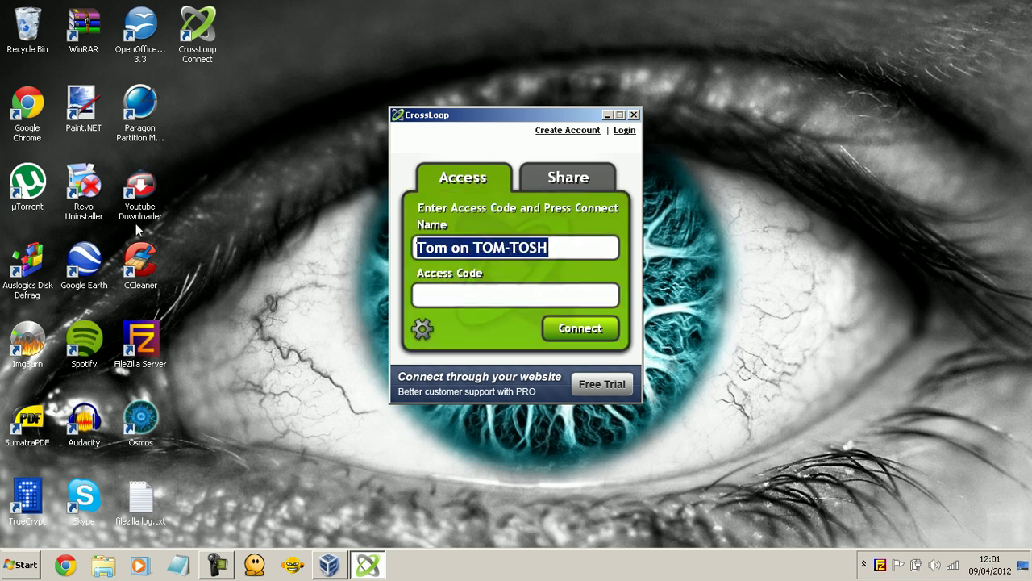
pyautogui.write('tomparkie')
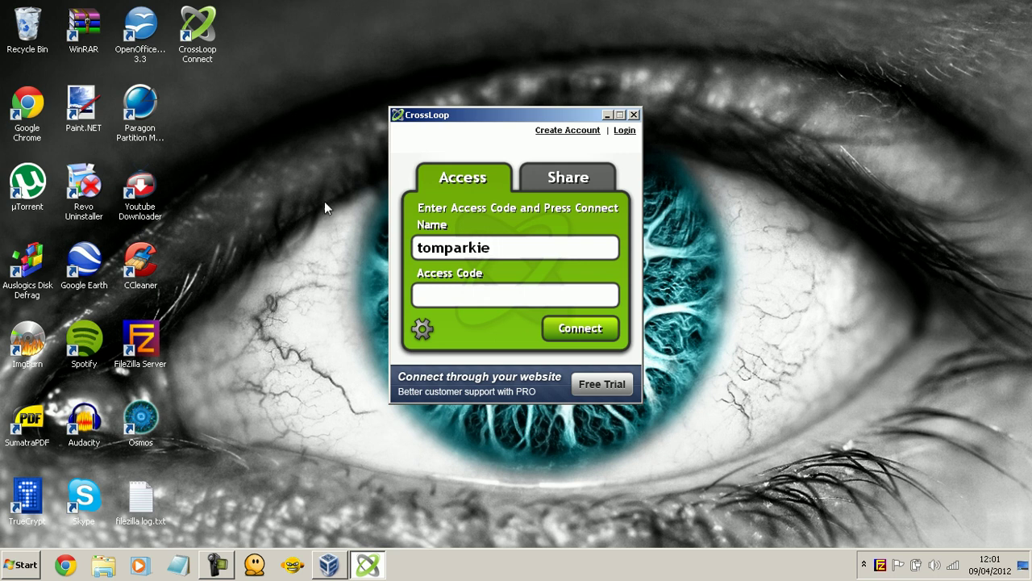
pyautogui.click(570, 179)
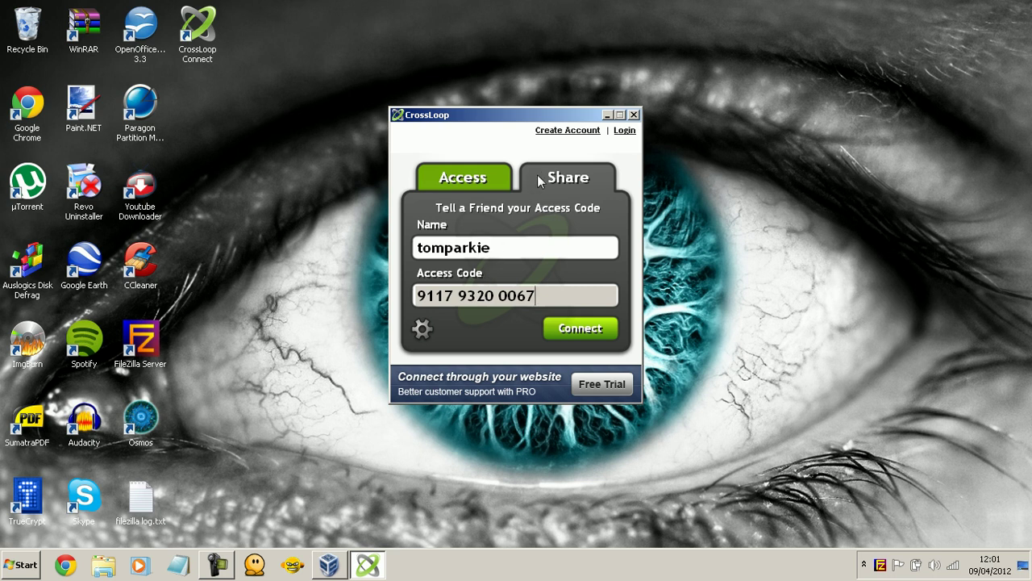
pyautogui.click(484, 182)
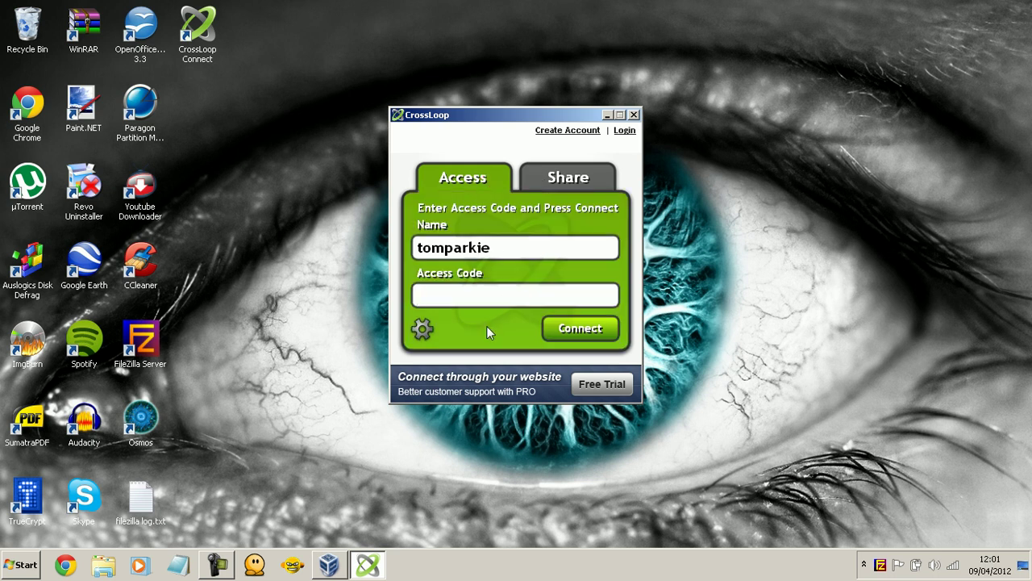
pyautogui.click(539, 187)
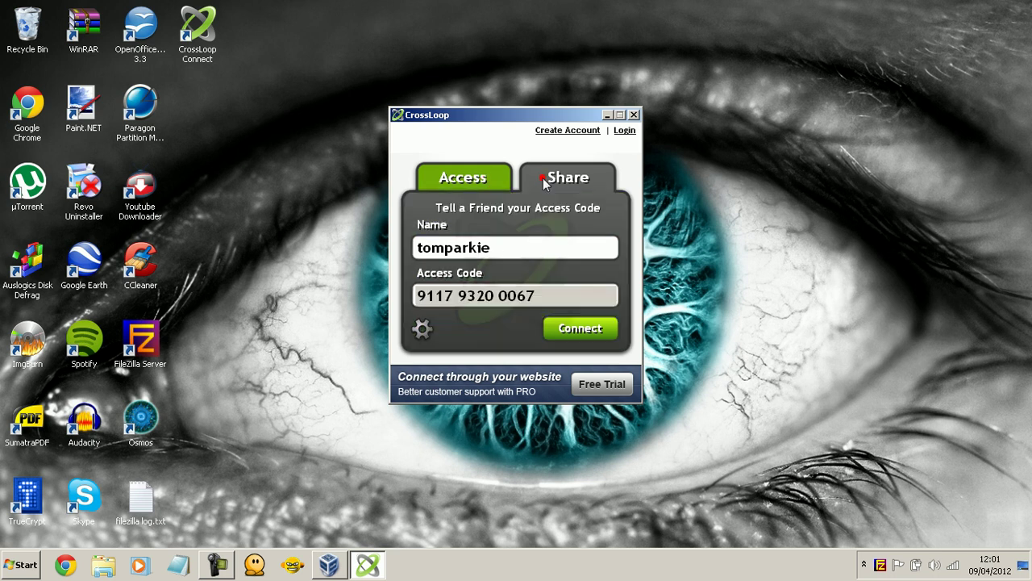
pyautogui.click(479, 182)
# Switch to the Windows 7 virtual machine in VirtualBox, minimise the host's CrossLoop window, and resume the paused machine
pyautogui.click(328, 564)
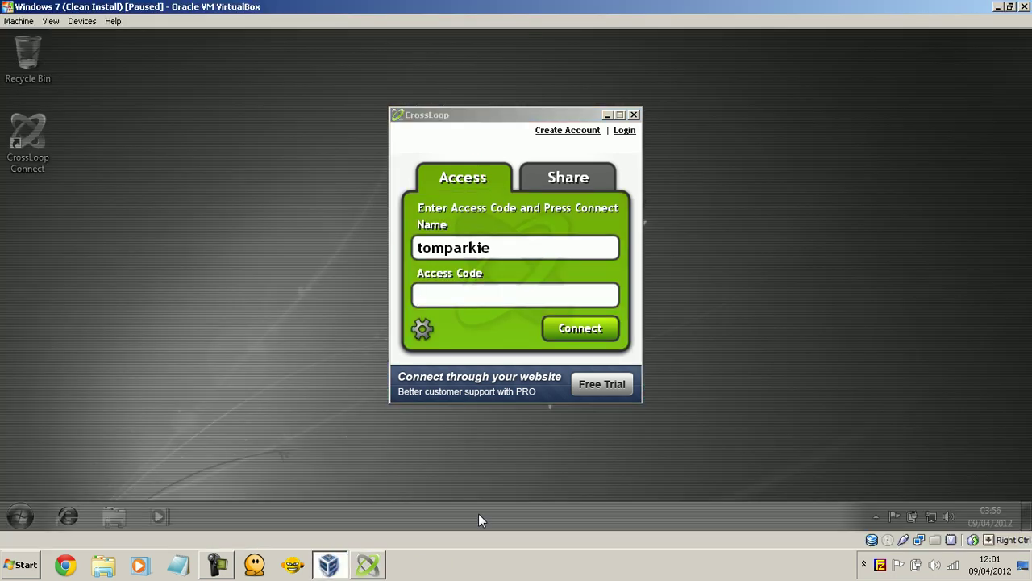
pyautogui.click(607, 115)
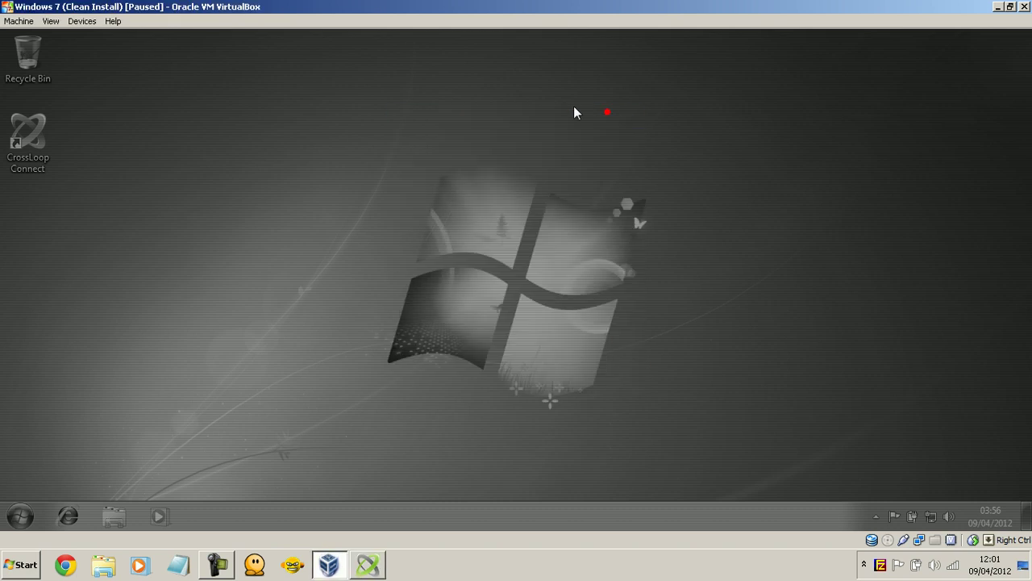
pyautogui.click(19, 21)
pyautogui.click(20, 139)
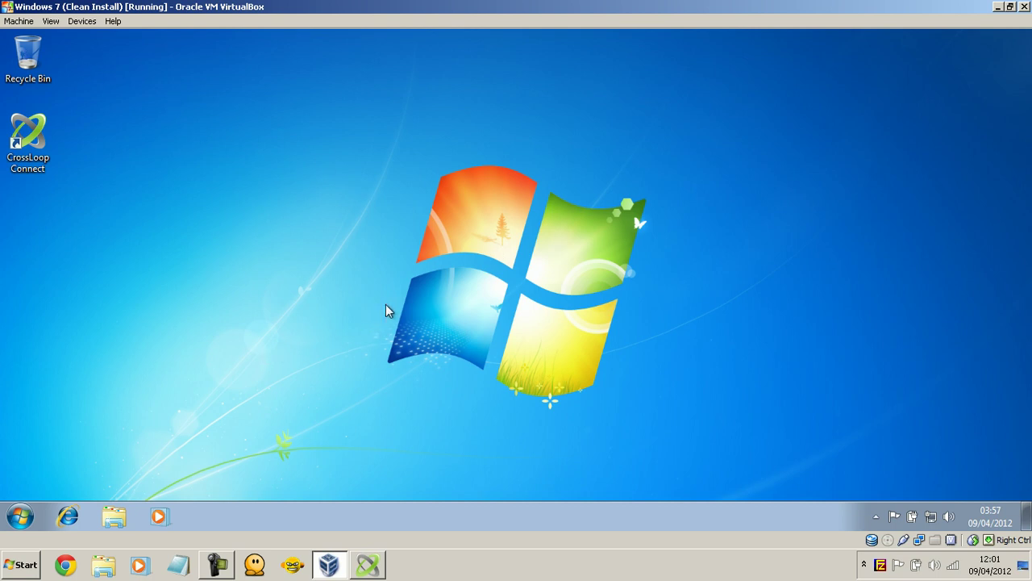
# Launch CrossLoop Connect in the virtual machine and allow it through Windows Firewall on private networks
pyautogui.doubleClick(38, 156)
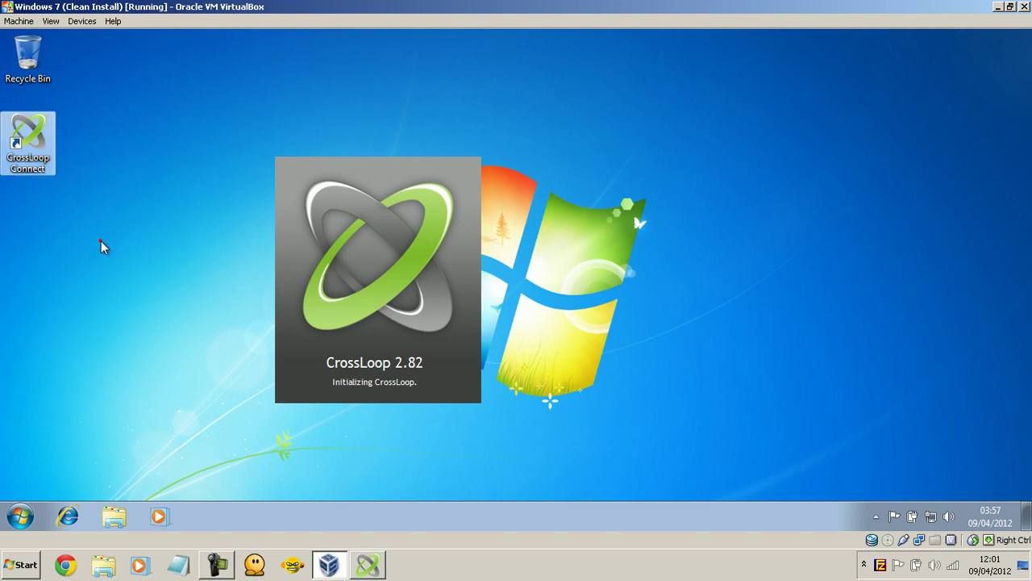
pyautogui.click(102, 241)
pyautogui.click(26, 152)
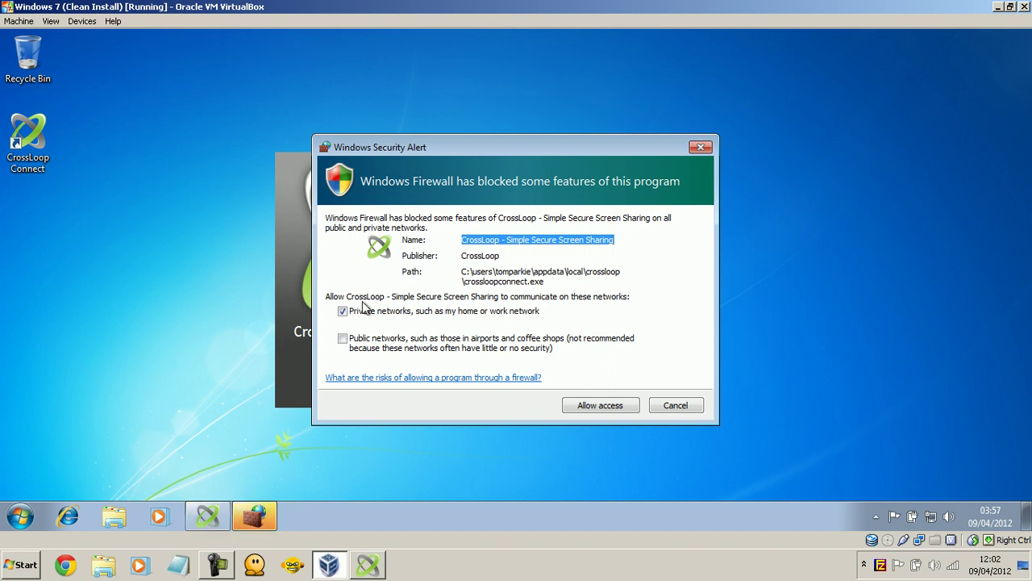
pyautogui.click(603, 407)
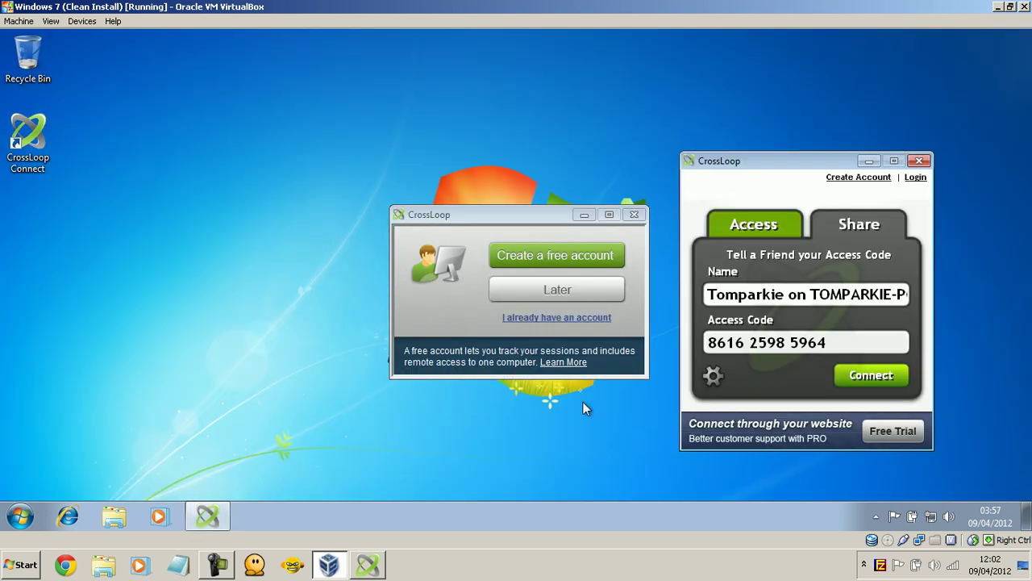
# Postpone creating a free account and move the virtual machine's CrossLoop window towards the desktop's centre
pyautogui.click(568, 297)
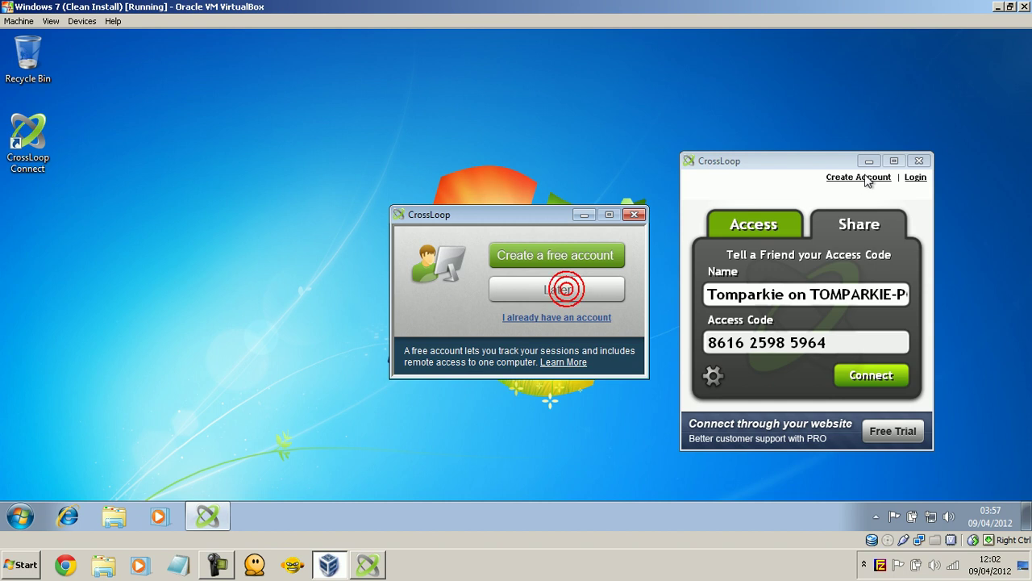
pyautogui.click(573, 291)
pyautogui.click(564, 300)
pyautogui.moveTo(755, 162); pyautogui.dragTo(503, 146)
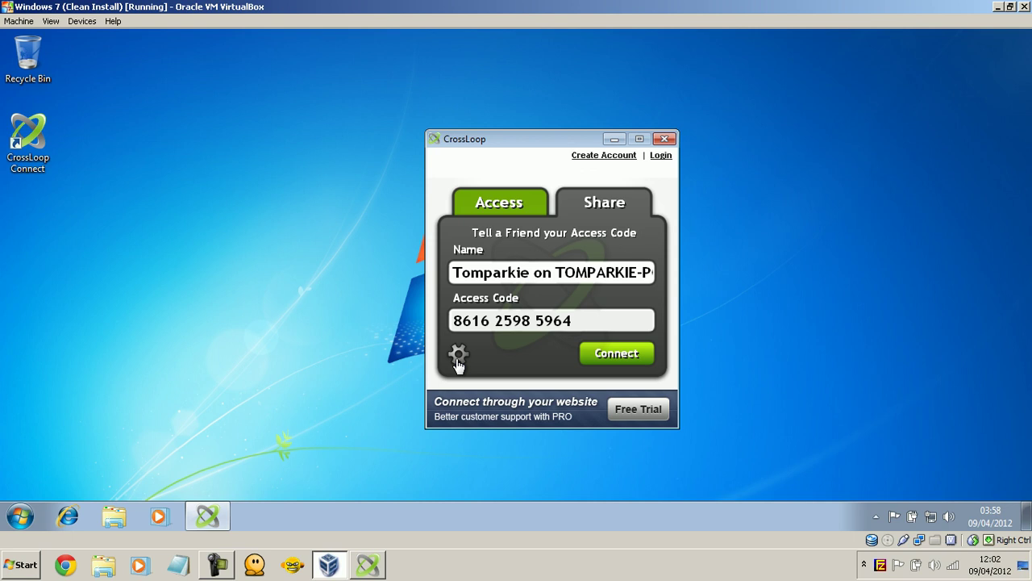
# Copy the whole access code shown in the virtual machine's CrossLoop Share mode, stopping any sharing session that was started first
pyautogui.click(616, 355)
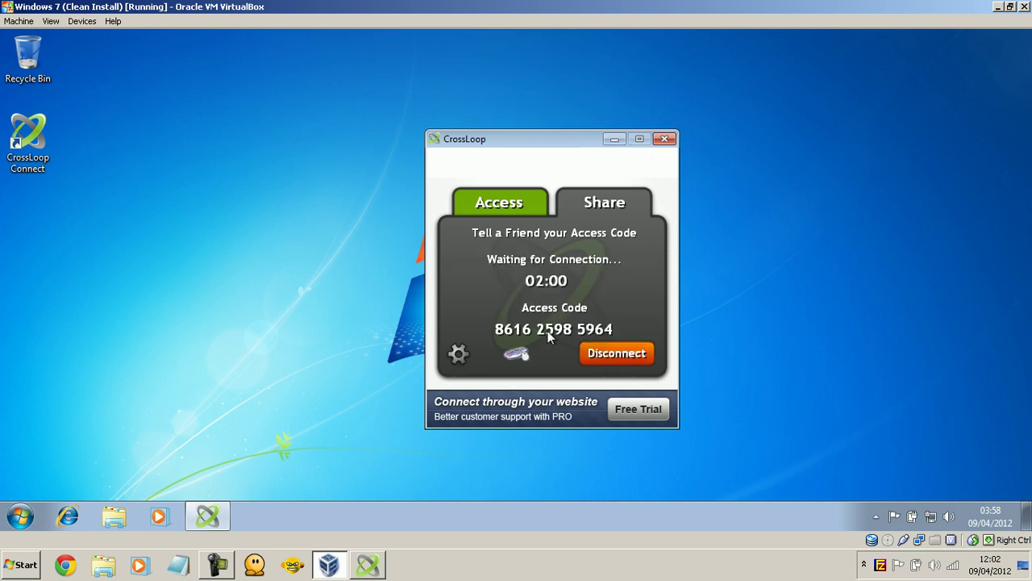
pyautogui.click(613, 361)
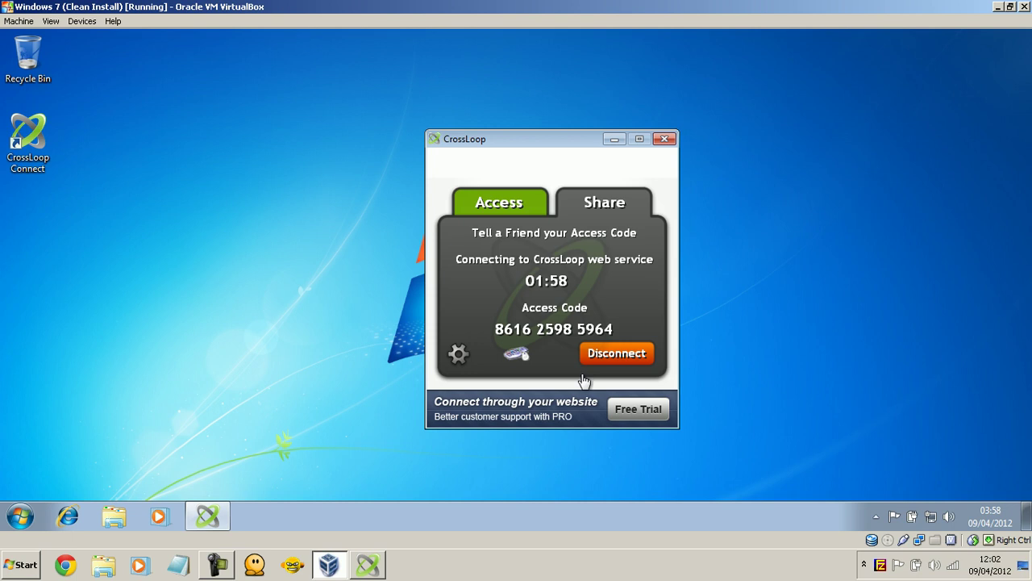
pyautogui.moveTo(604, 320); pyautogui.dragTo(453, 320)
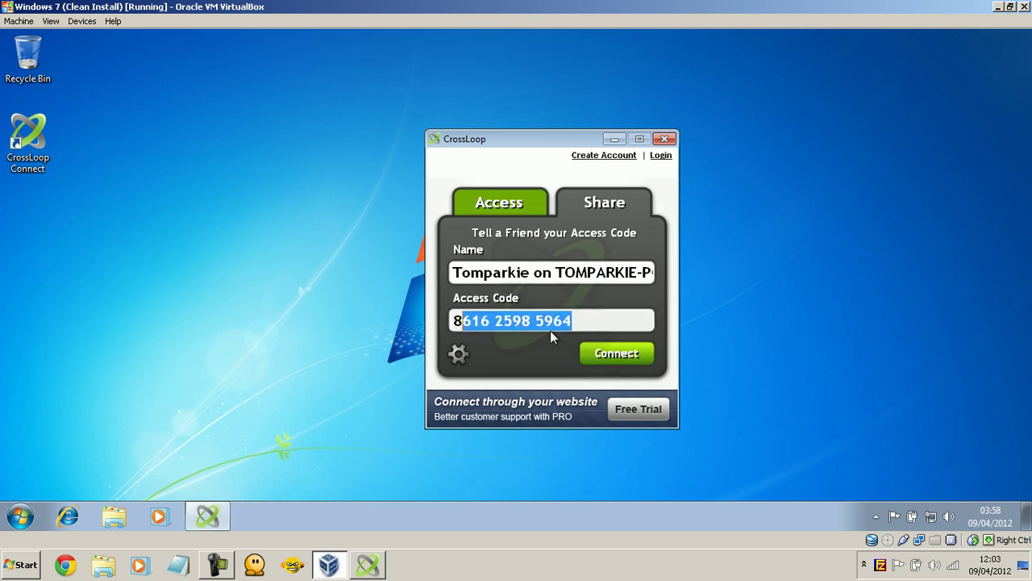
pyautogui.click(607, 329)
pyautogui.moveTo(606, 329); pyautogui.dragTo(449, 334)
pyautogui.rightClick(466, 321)
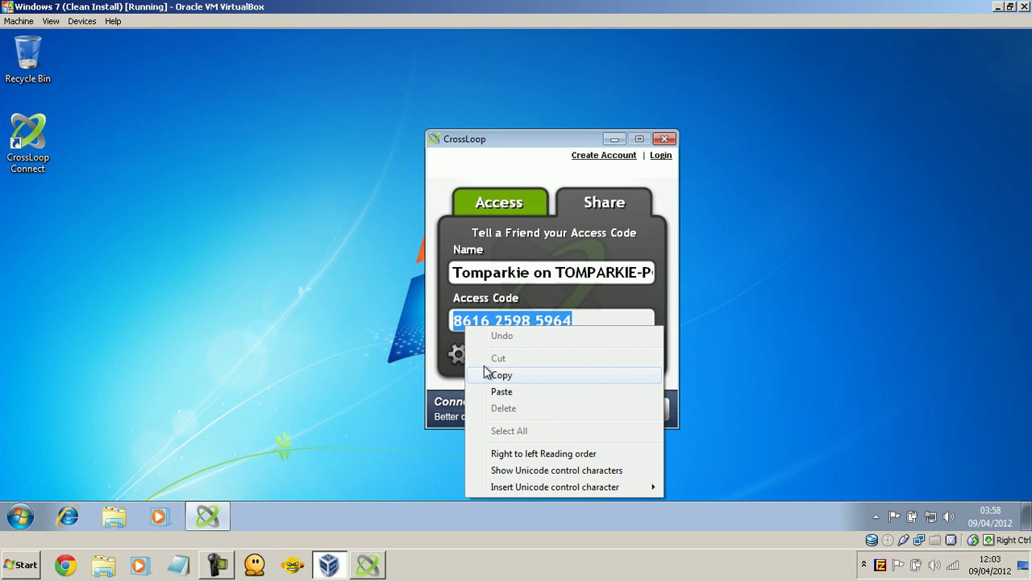
pyautogui.click(484, 376)
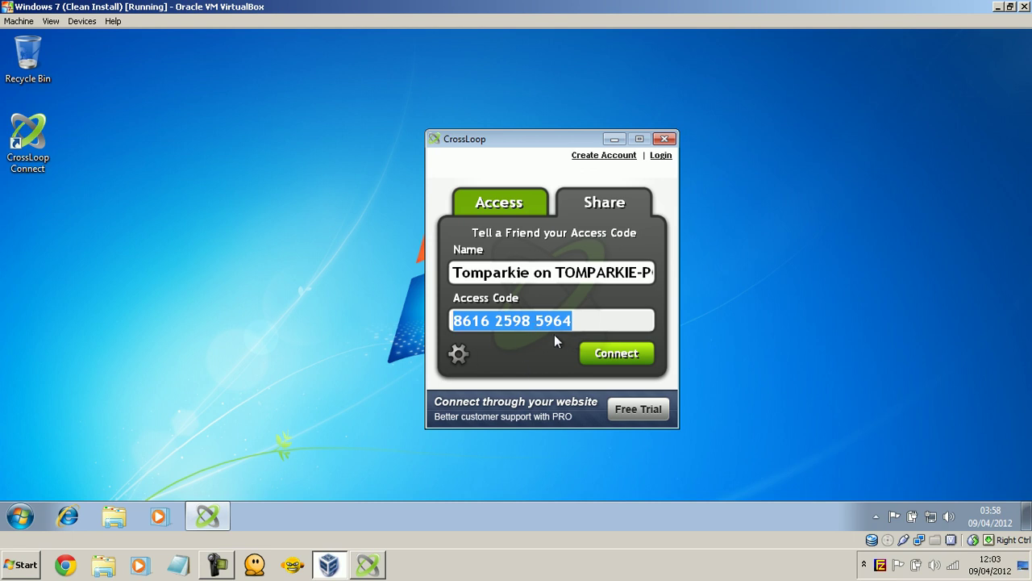
# Start sharing in the virtual machine and place the host's CrossLoop window beside the virtual machine's one
pyautogui.click(625, 354)
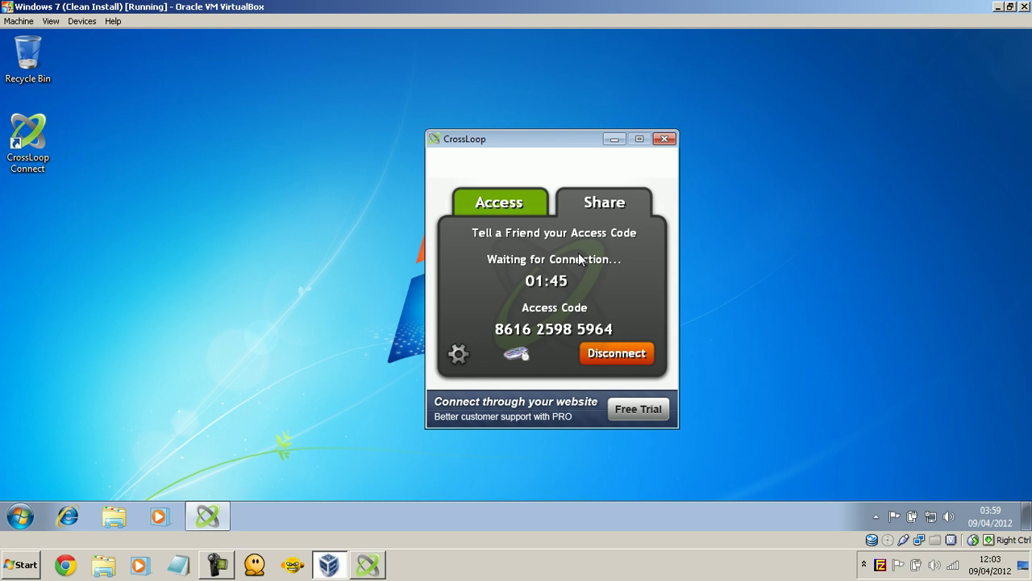
pyautogui.click(367, 564)
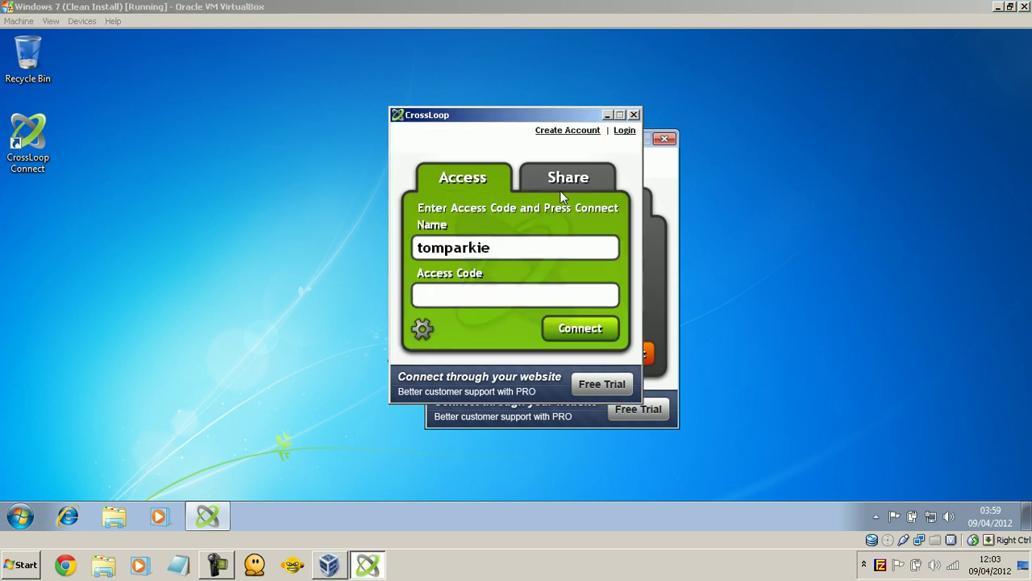
pyautogui.moveTo(513, 115); pyautogui.dragTo(391, 139)
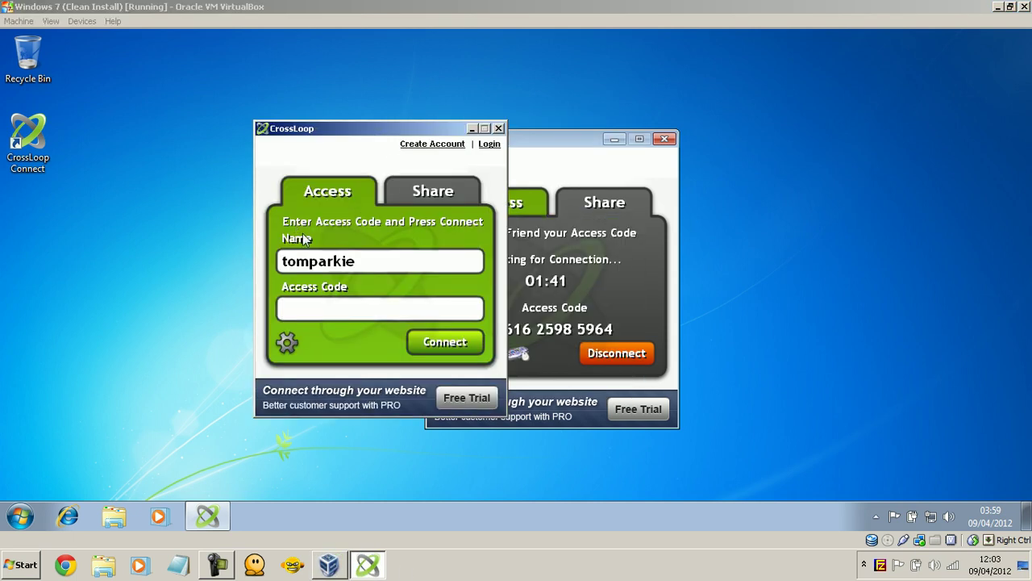
# Paste the copied access code into the host's Access mode and request the connection
pyautogui.rightClick(309, 308)
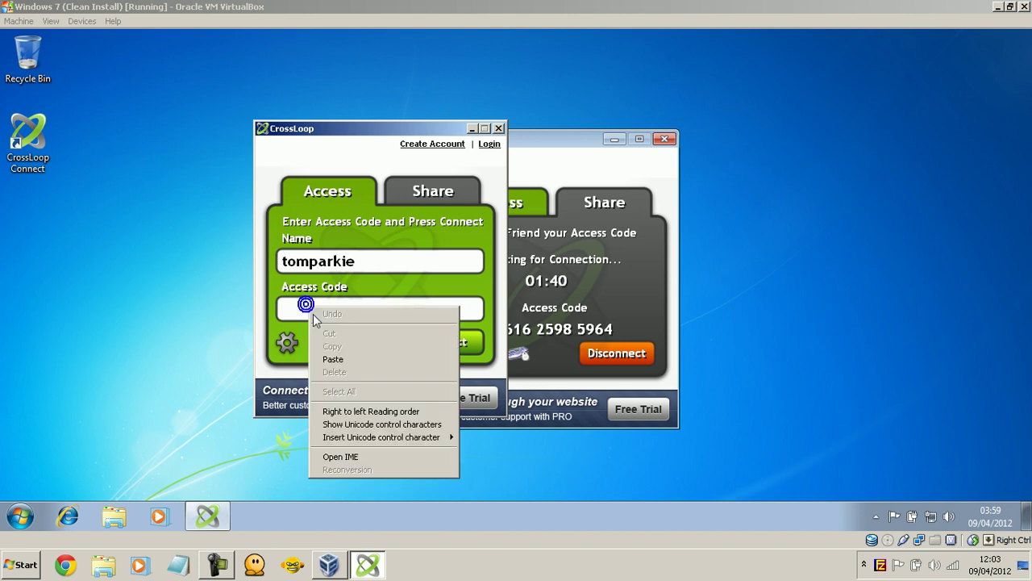
pyautogui.click(332, 359)
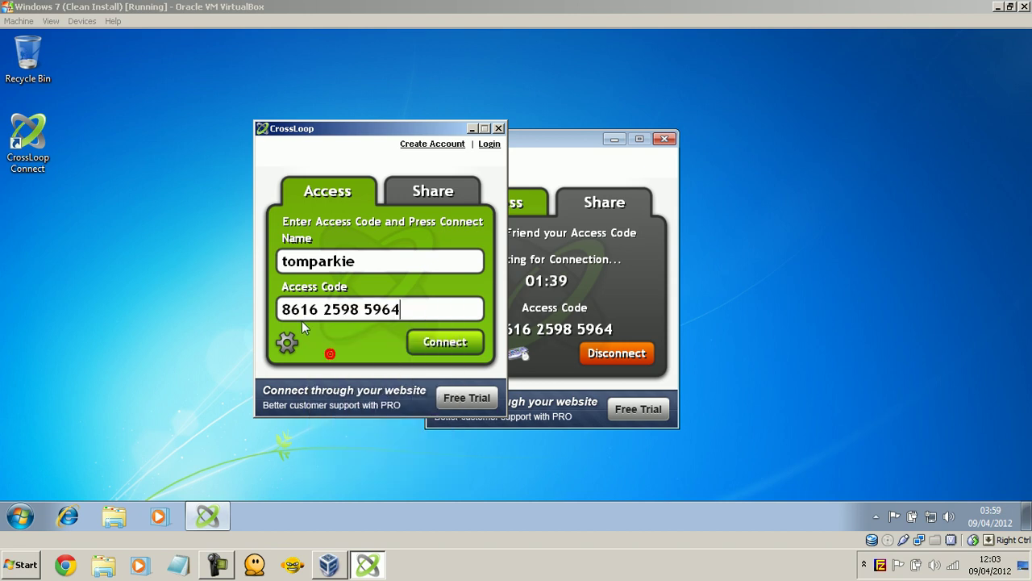
pyautogui.click(428, 346)
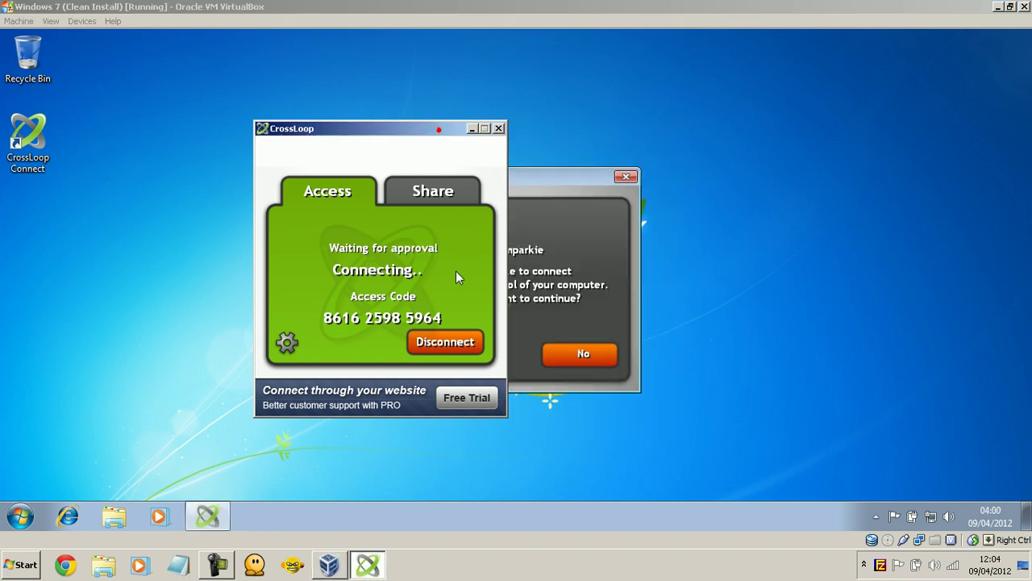
# Move the connection warning into clear view and try to accept the request with View Only enabled
pyautogui.moveTo(487, 176); pyautogui.dragTo(314, 184)
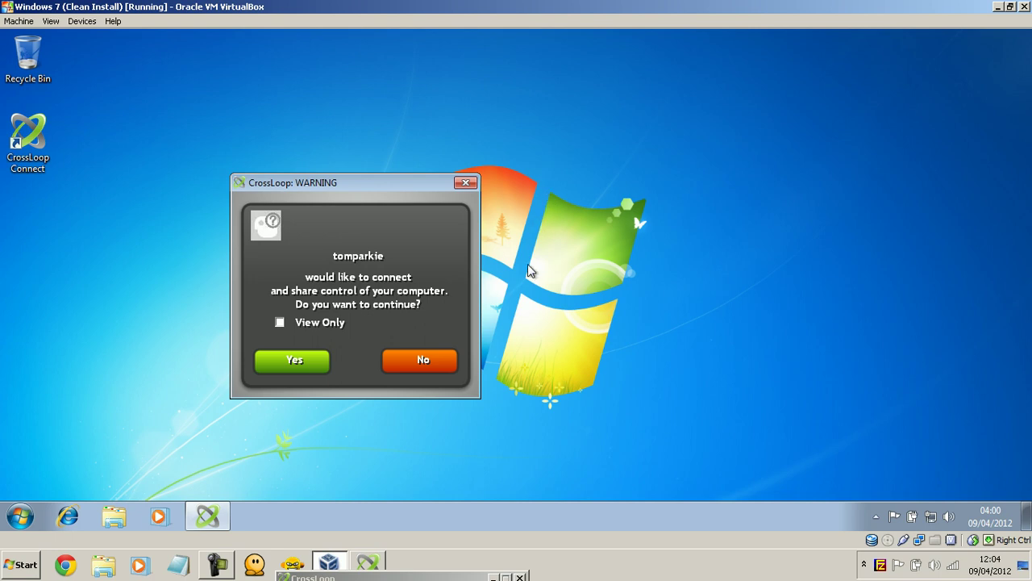
pyautogui.moveTo(396, 176); pyautogui.dragTo(479, 141)
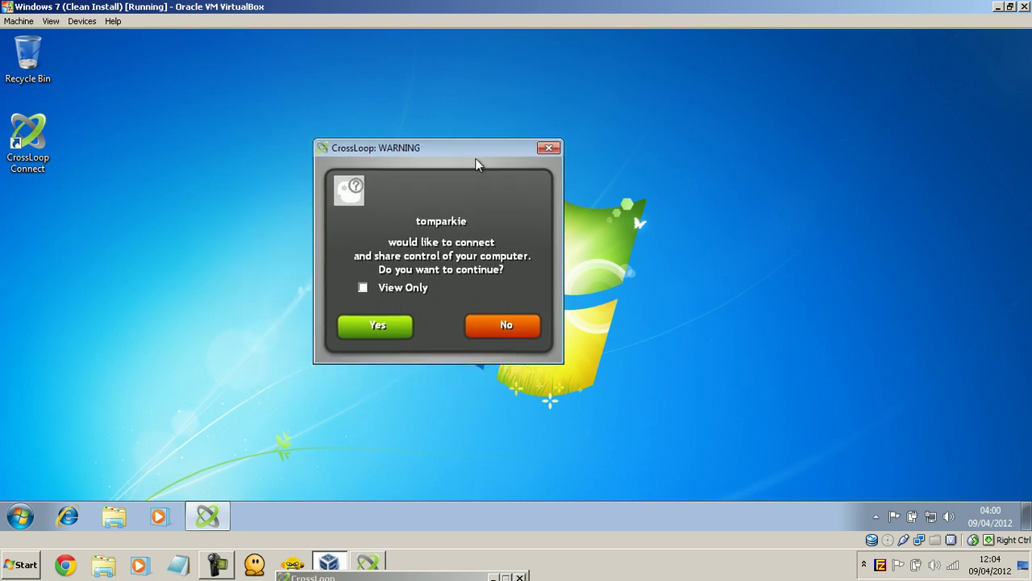
pyautogui.click(362, 289)
pyautogui.click(403, 326)
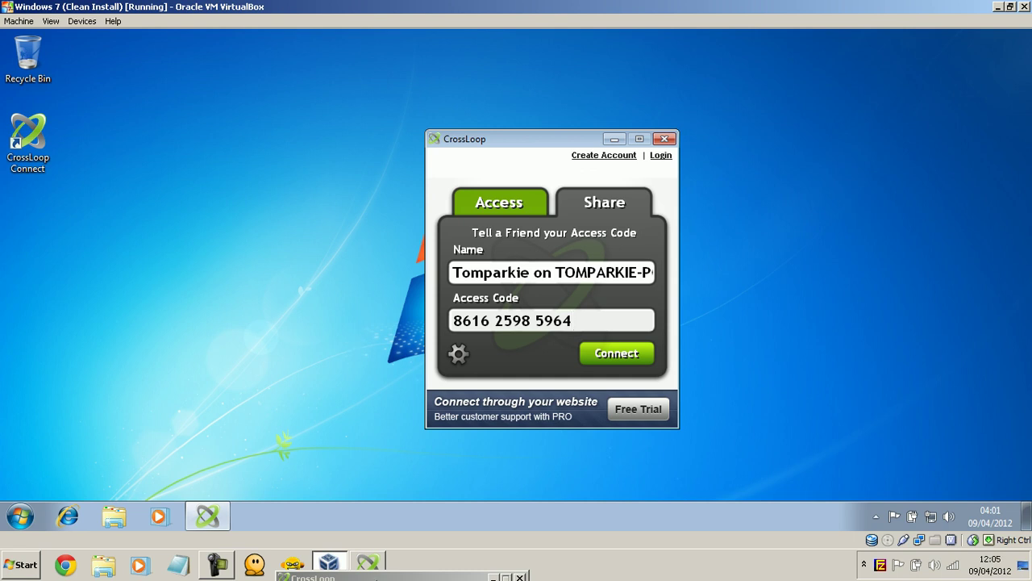
# Bring the host's CrossLoop window back beside the virtual machine's one and restart sharing in the virtual machine
pyautogui.moveTo(376, 576); pyautogui.dragTo(315, 260)
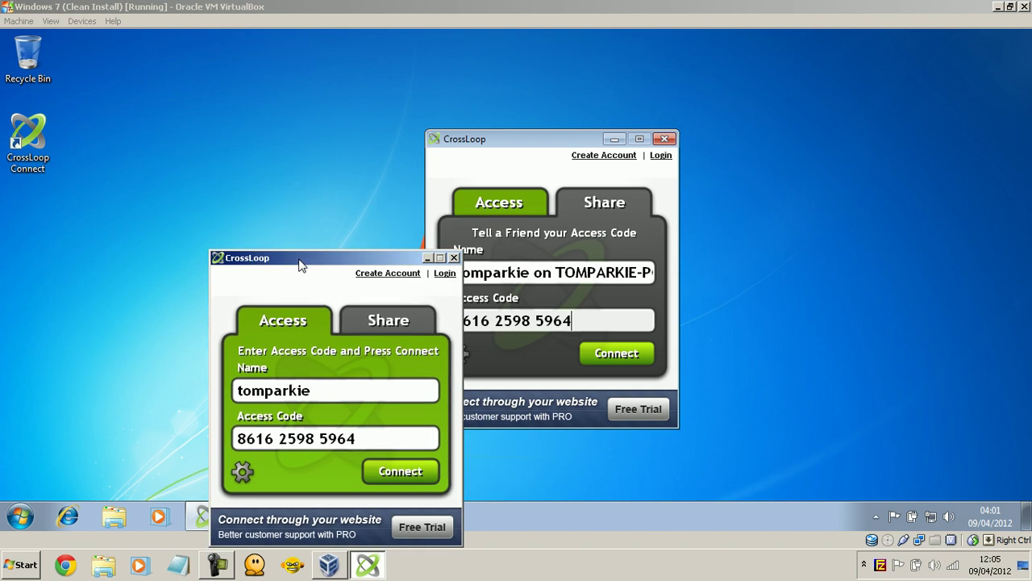
pyautogui.moveTo(247, 260); pyautogui.dragTo(236, 255)
pyautogui.click(612, 359)
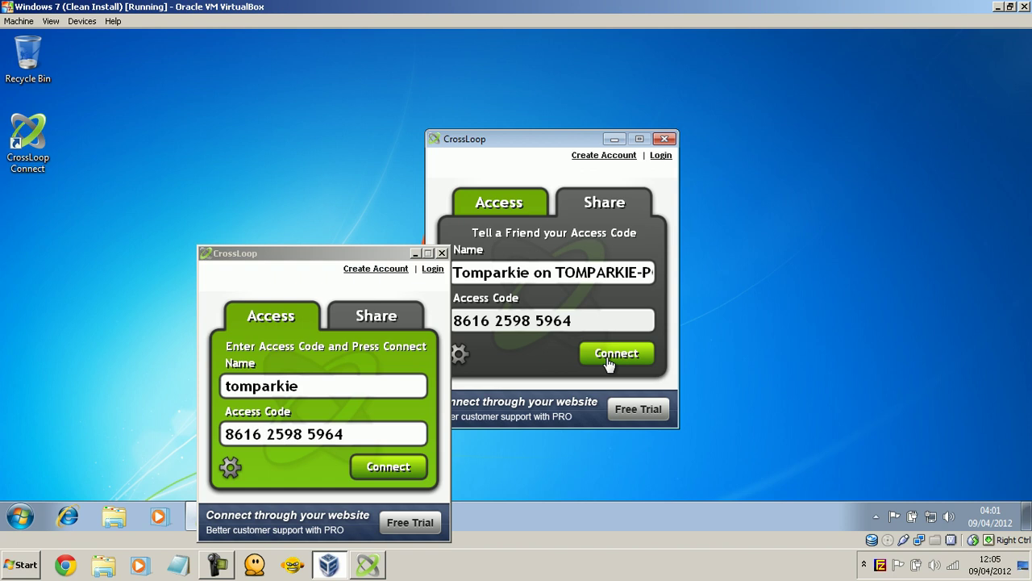
pyautogui.click(608, 359)
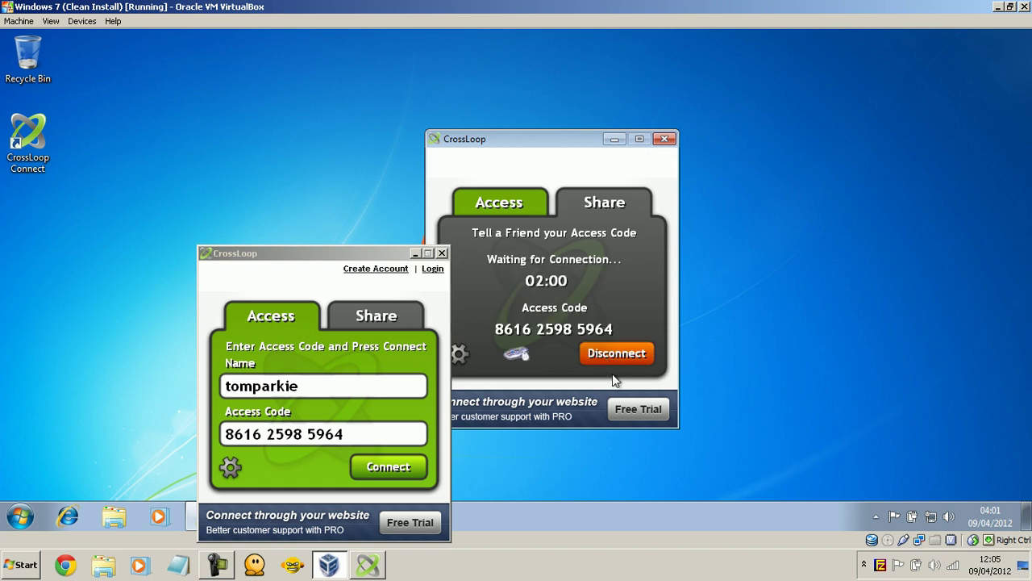
# Reconnect from the host with the access code already entered and accept the request in the virtual machine
pyautogui.click(392, 476)
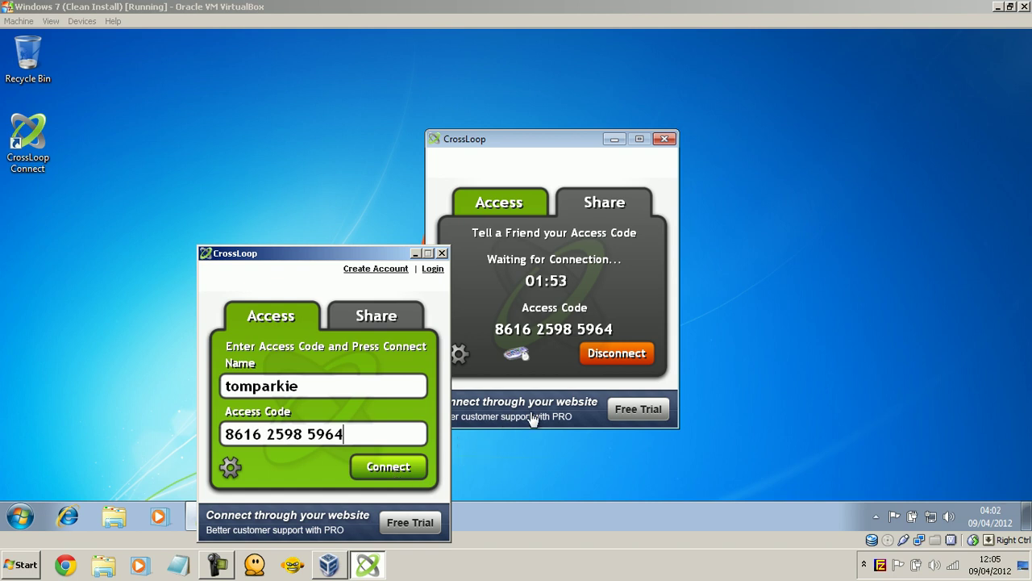
pyautogui.click(385, 467)
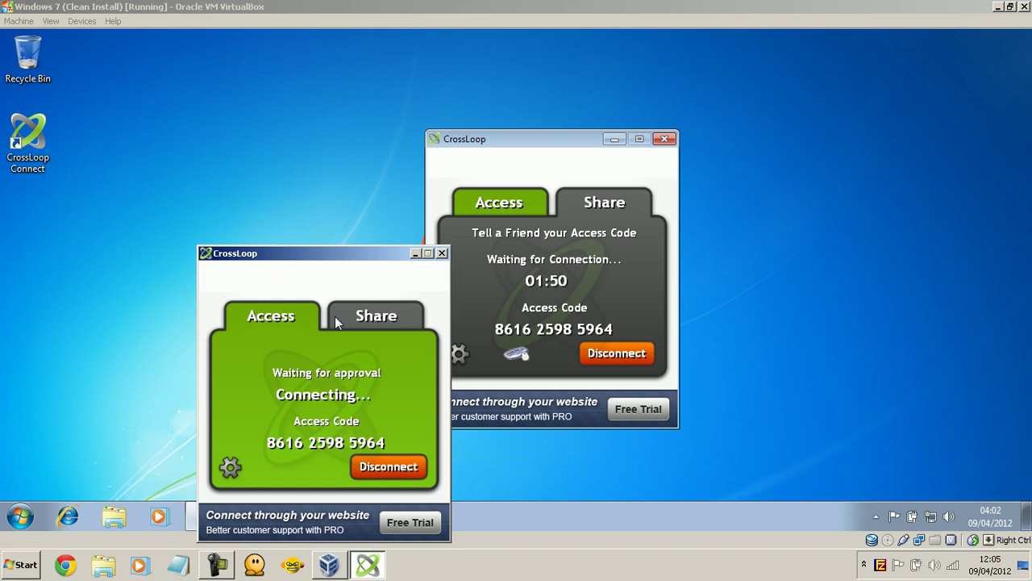
pyautogui.click(475, 355)
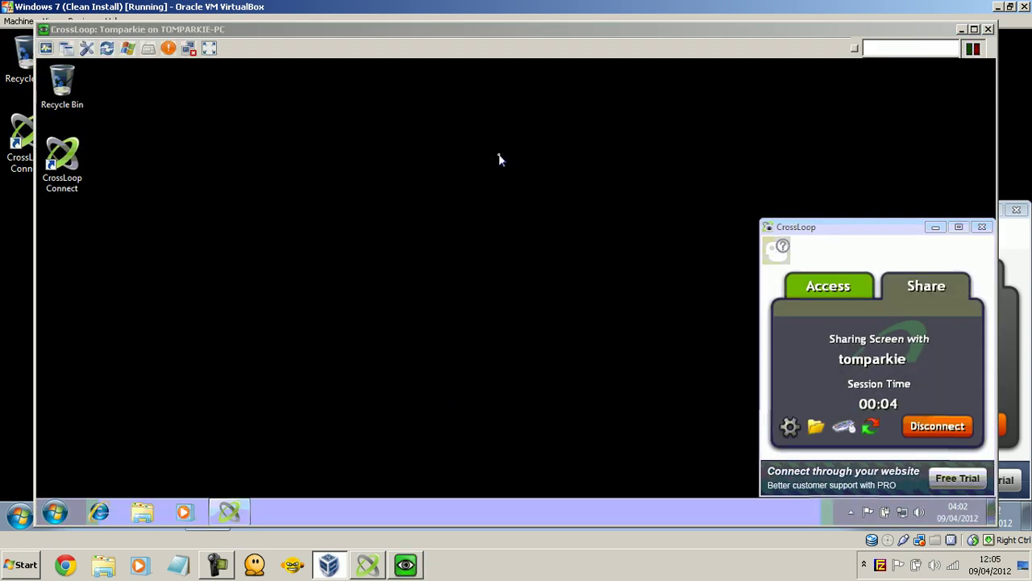
# Test control of the remote desktop by trying to minimise its CrossLoop window and making a selection on the desktop
pyautogui.click(935, 229)
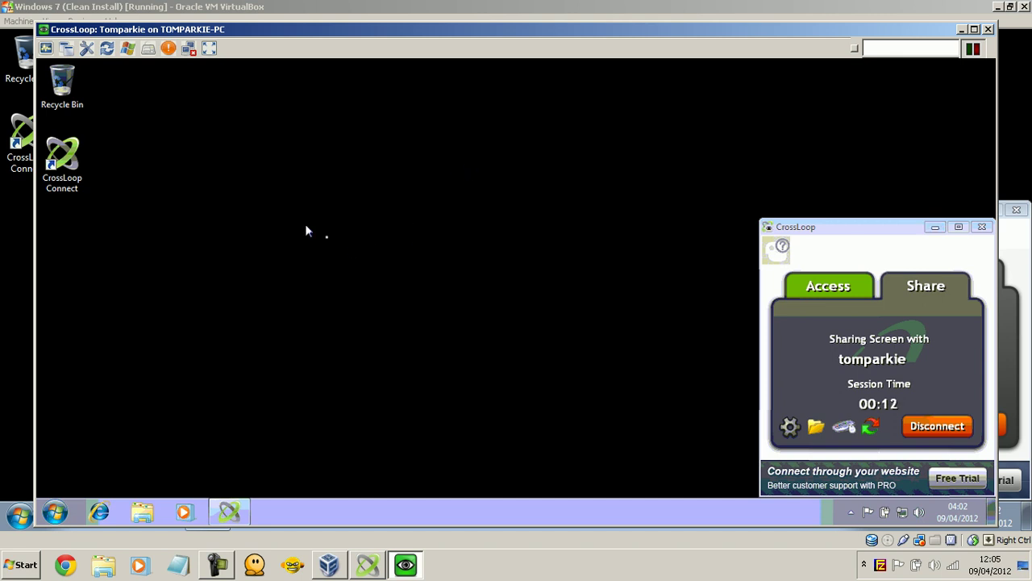
pyautogui.moveTo(240, 154); pyautogui.dragTo(516, 444)
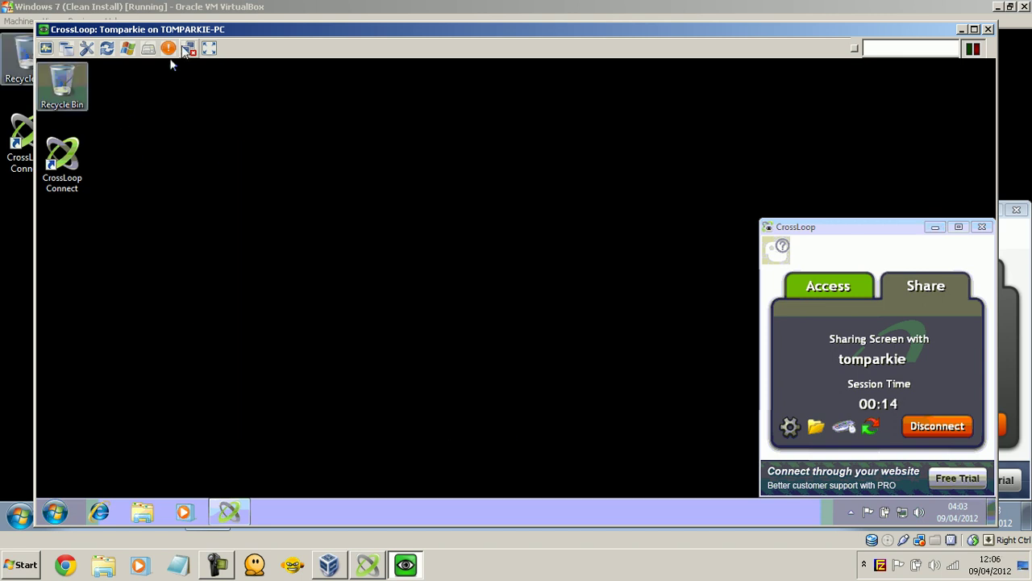
pyautogui.click(179, 186)
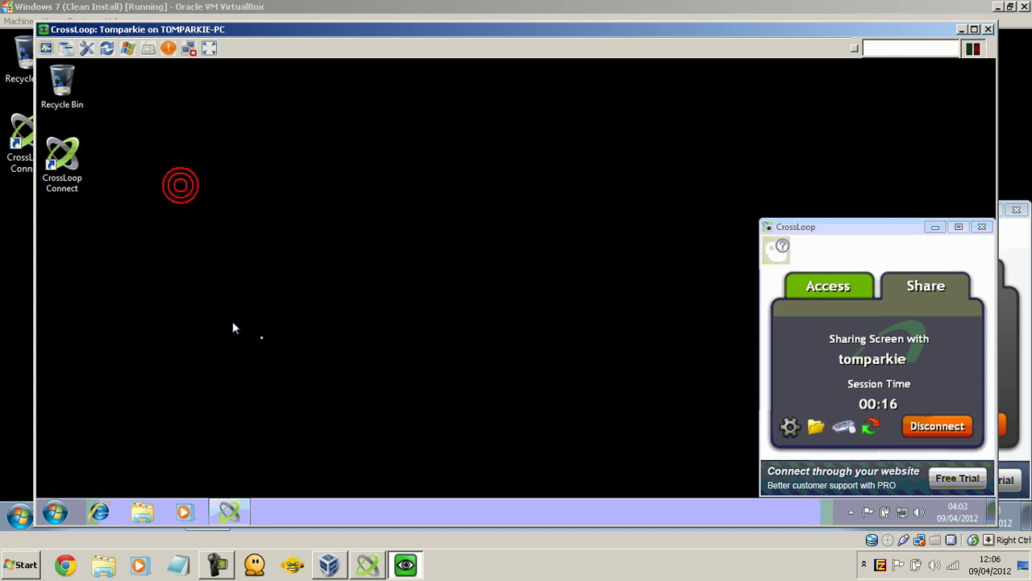
# Open Computer in the remote session and browse Local Disk (C:) into the Users folder
pyautogui.click(55, 511)
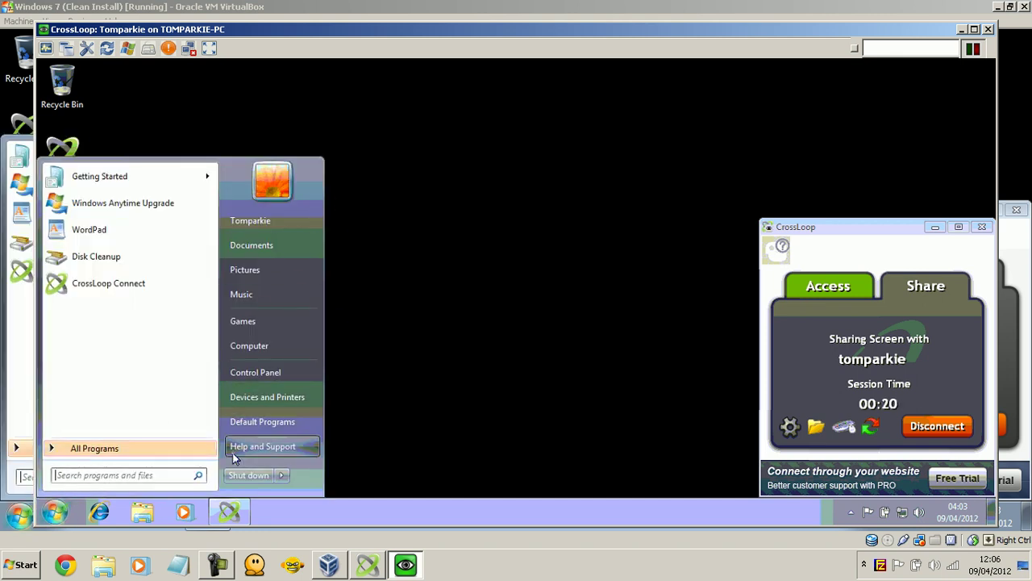
pyautogui.click(260, 346)
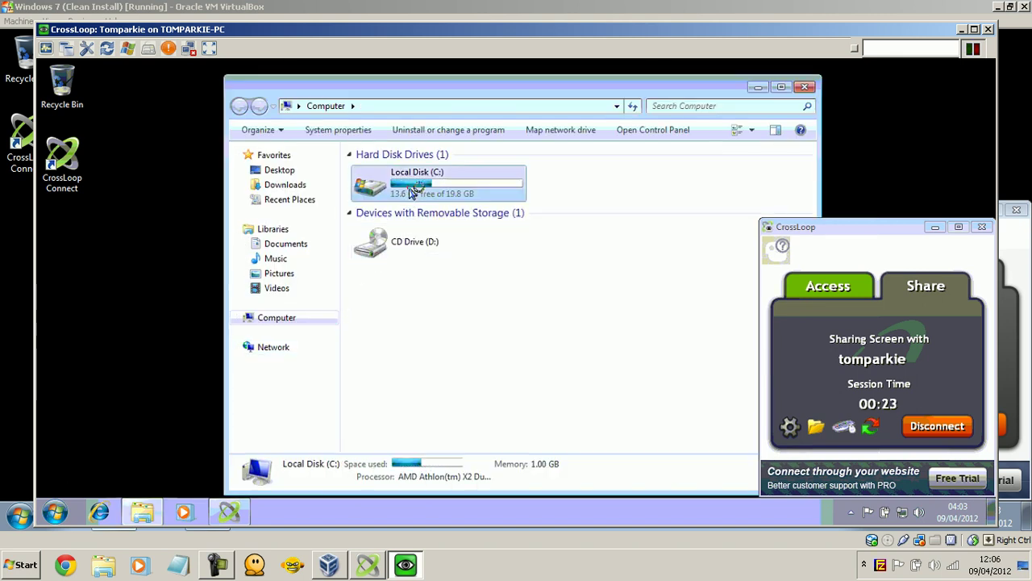
pyautogui.doubleClick(411, 191)
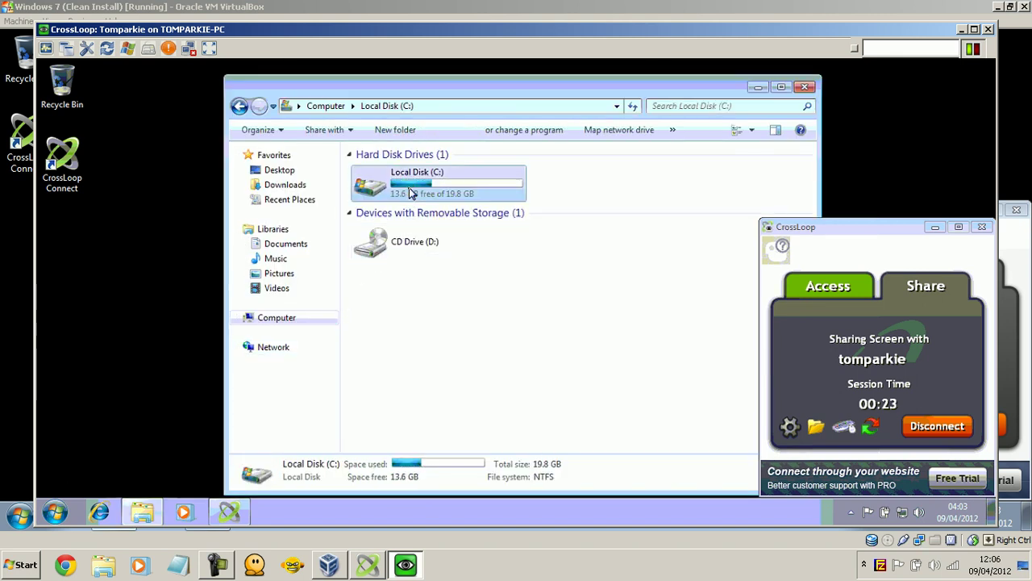
pyautogui.doubleClick(401, 199)
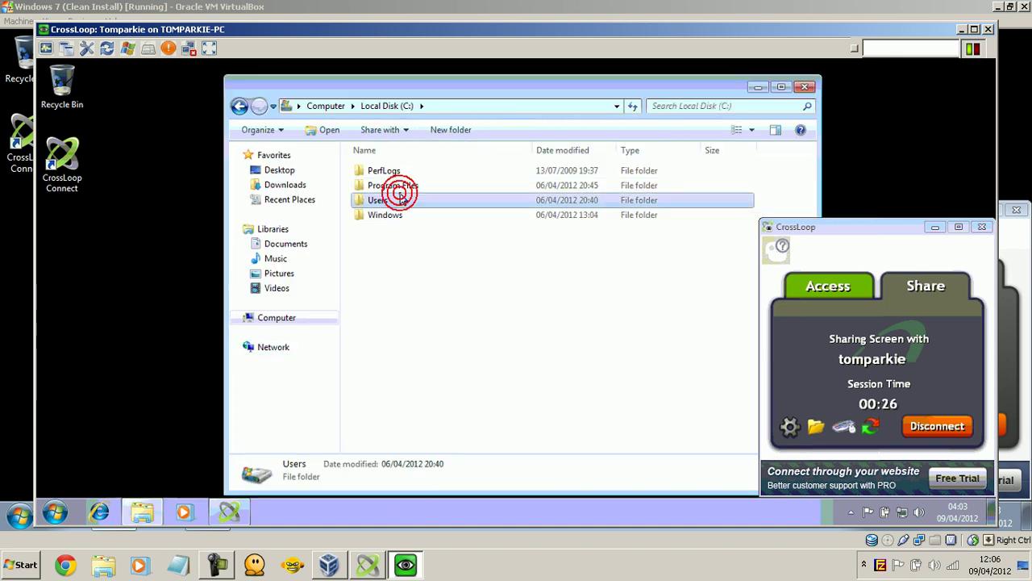
# Go back to Local Disk (C:), look into Program Files and its Internet Explorer folder, and close the Explorer window
pyautogui.click(242, 108)
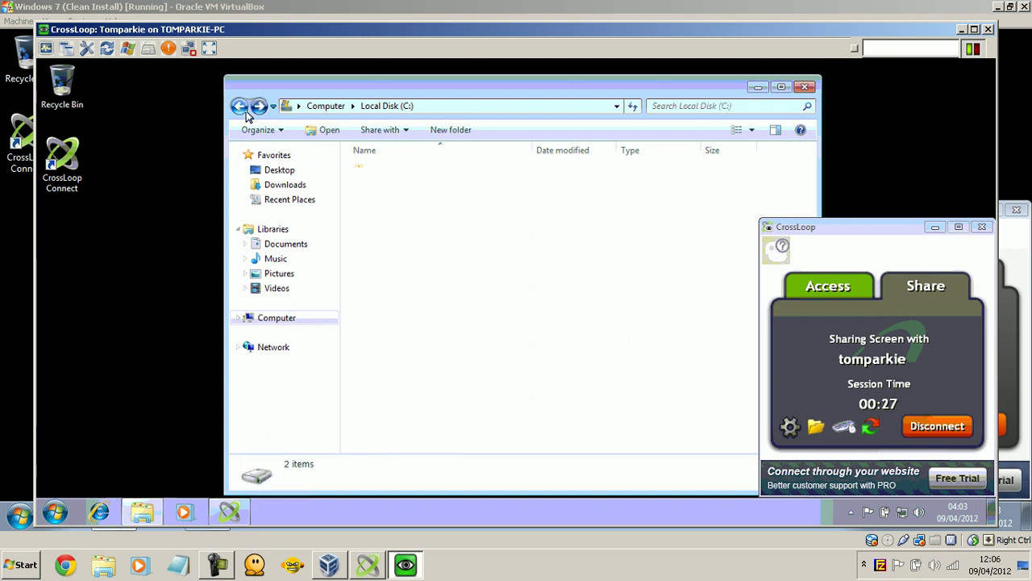
pyautogui.doubleClick(391, 182)
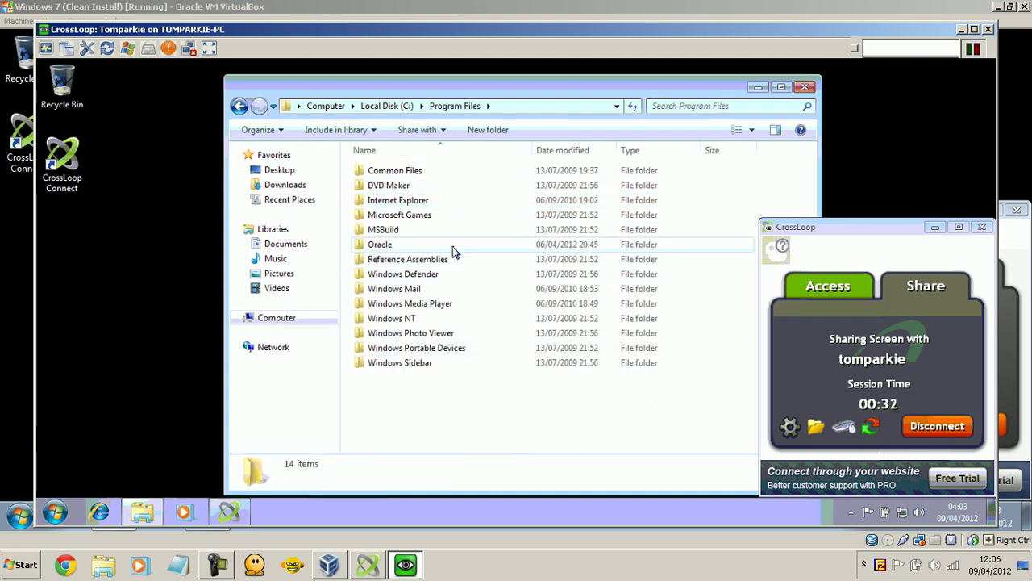
pyautogui.doubleClick(428, 201)
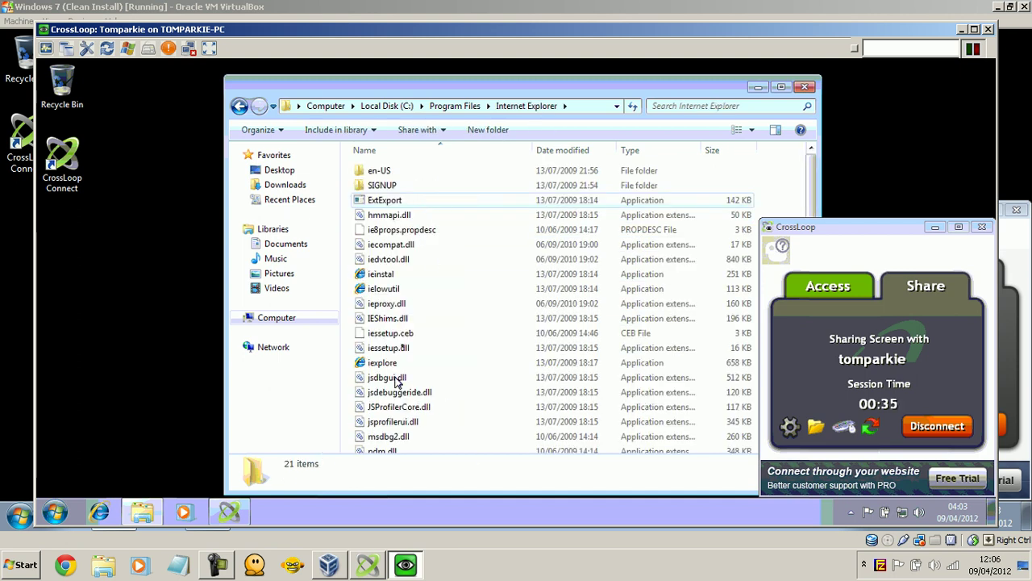
pyautogui.click(804, 87)
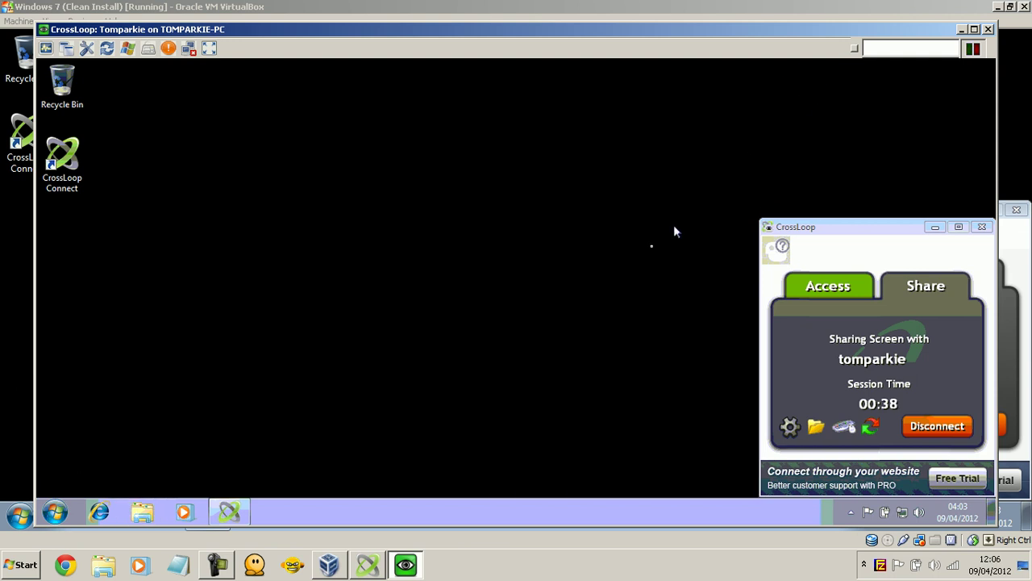
# Start Task Manager in the remote session, select the CrossLoop process, and show processes from all users
pyautogui.rightClick(417, 512)
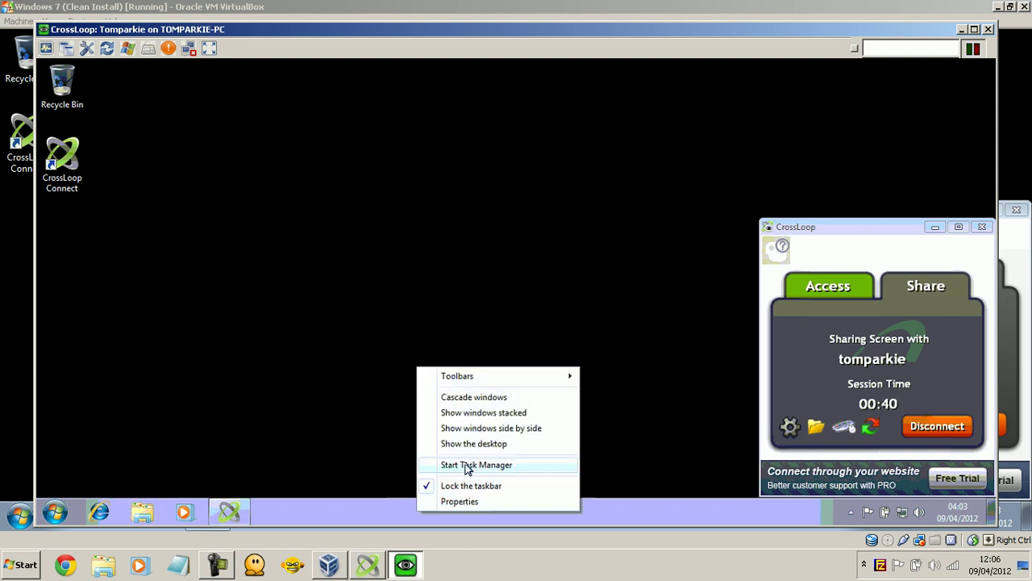
pyautogui.click(468, 466)
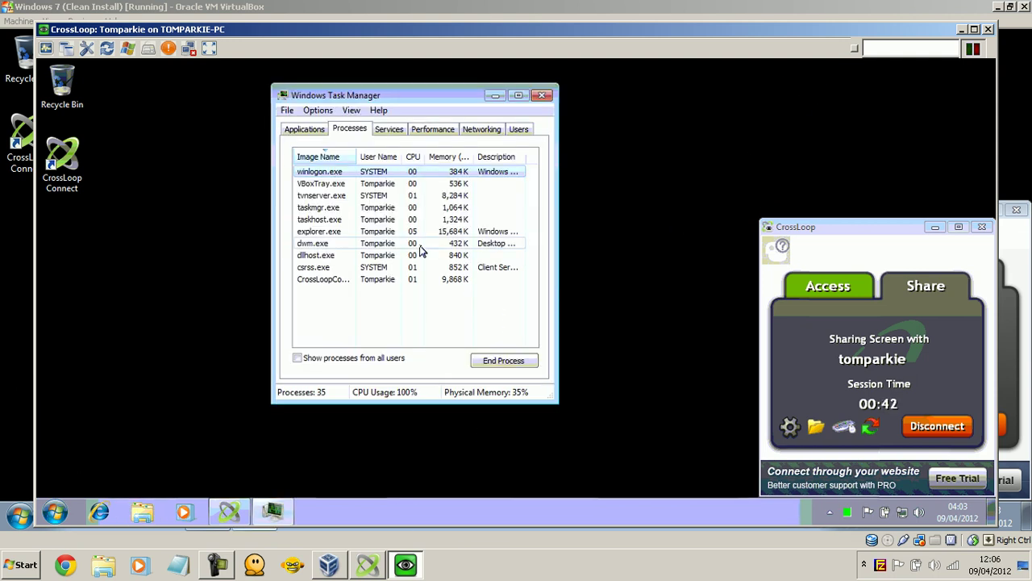
pyautogui.click(413, 232)
pyautogui.click(393, 266)
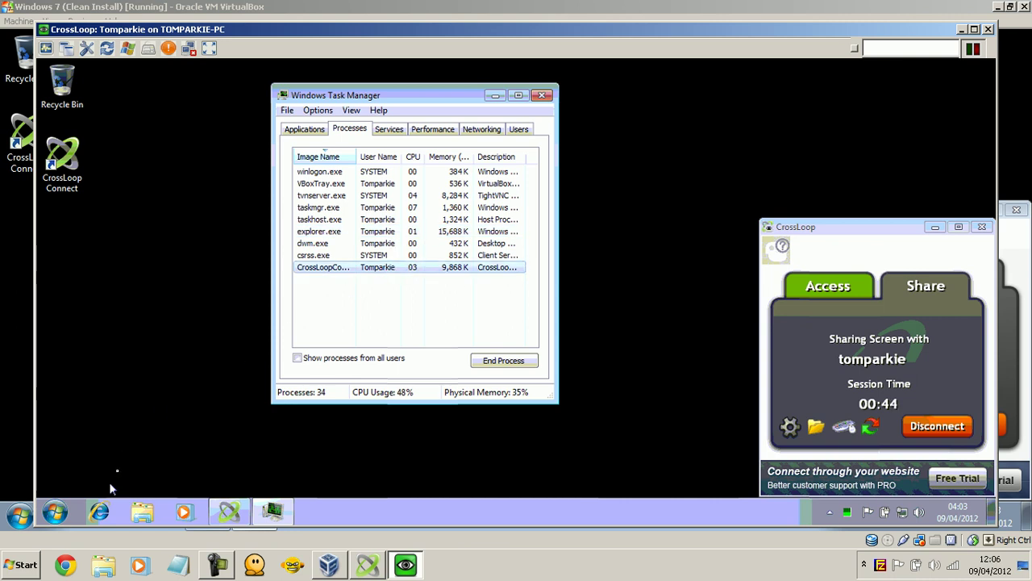
pyautogui.click(316, 360)
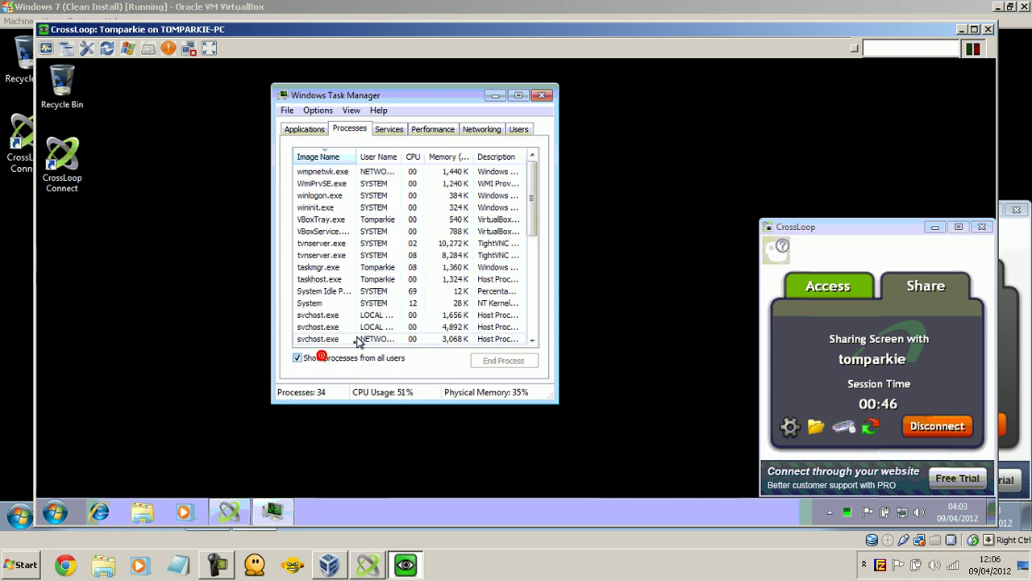
# Sort the remote Task Manager's processes by image name, look through its Applications, Processes and Services lists, and close it
pyautogui.click(331, 161)
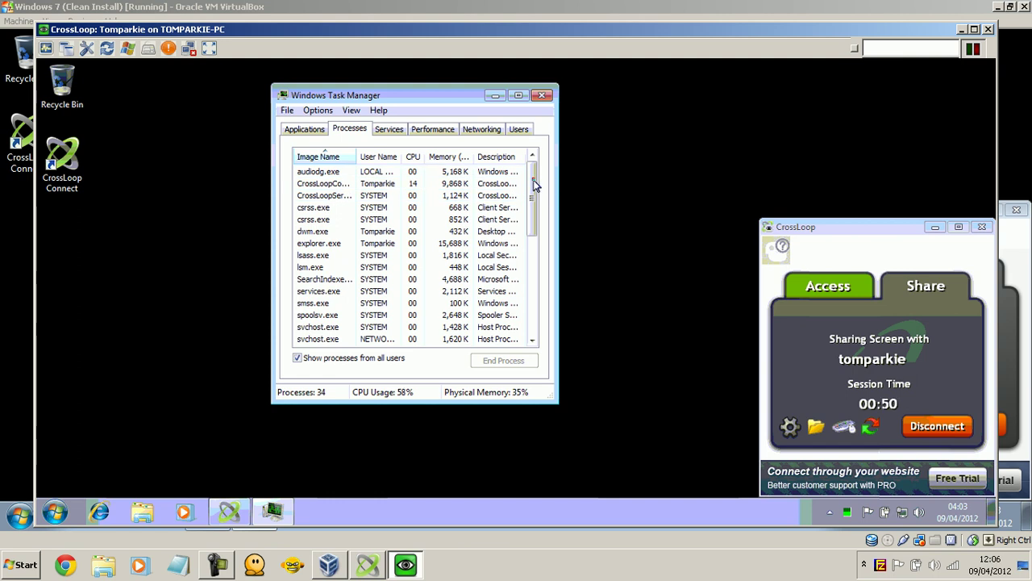
pyautogui.moveTo(533, 172); pyautogui.dragTo(288, 129)
pyautogui.click(288, 129)
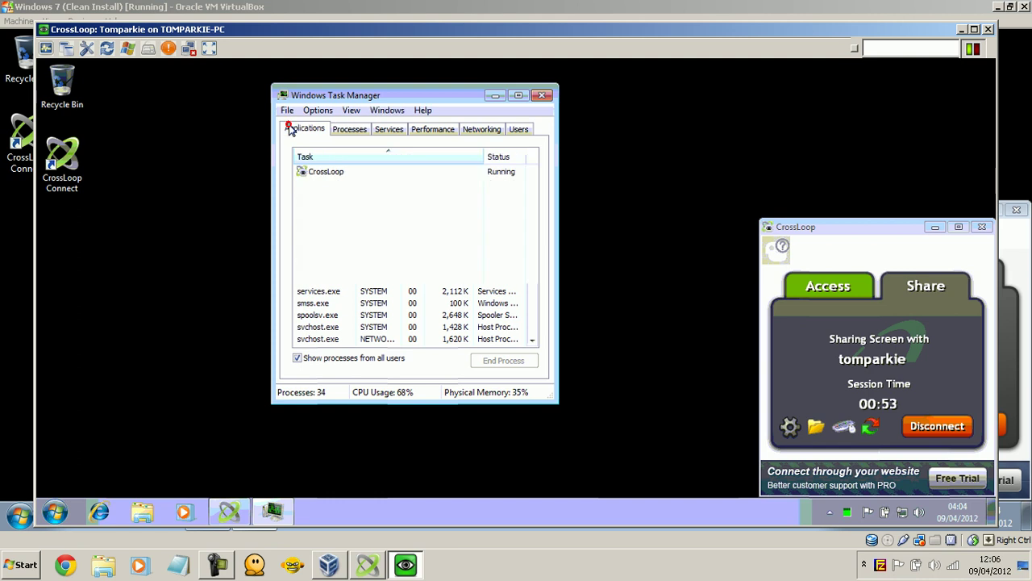
pyautogui.click(347, 131)
pyautogui.click(387, 131)
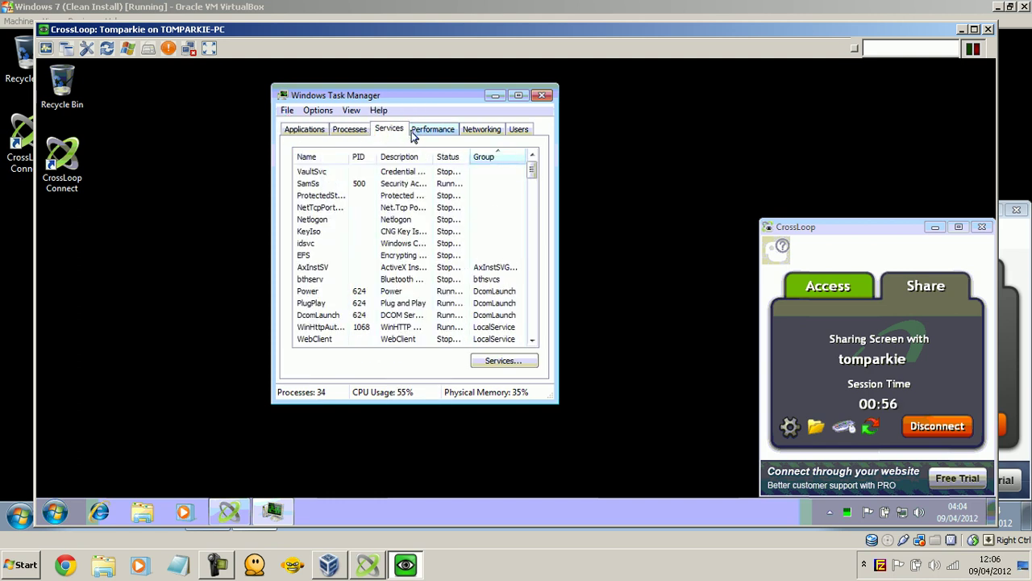
pyautogui.click(542, 96)
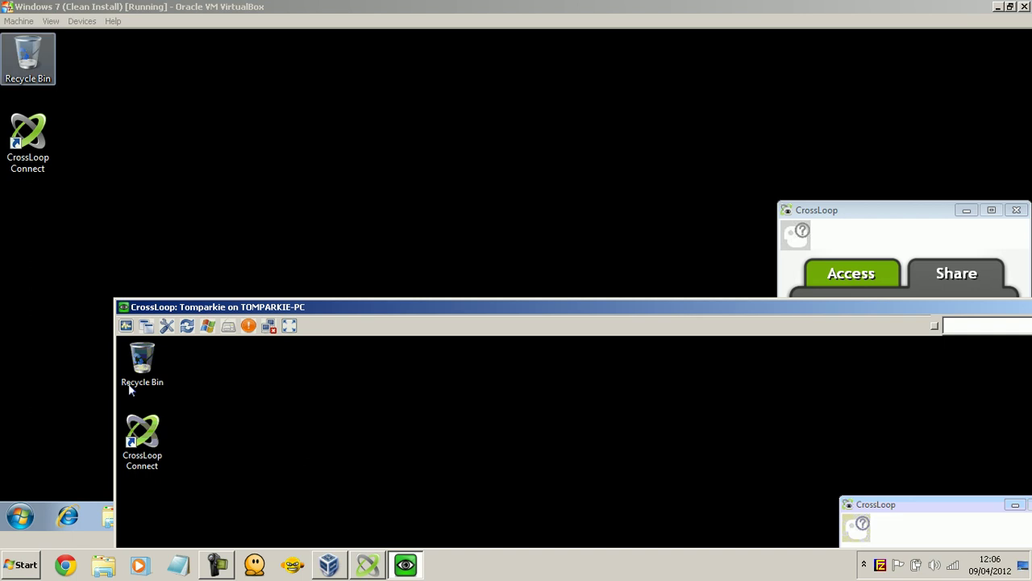
# Move the CrossLoop Connect shortcut to the right on the remote desktop, and open and dismiss the remote Start menu
pyautogui.moveTo(142, 466); pyautogui.dragTo(250, 435)
pyautogui.click(463, 484)
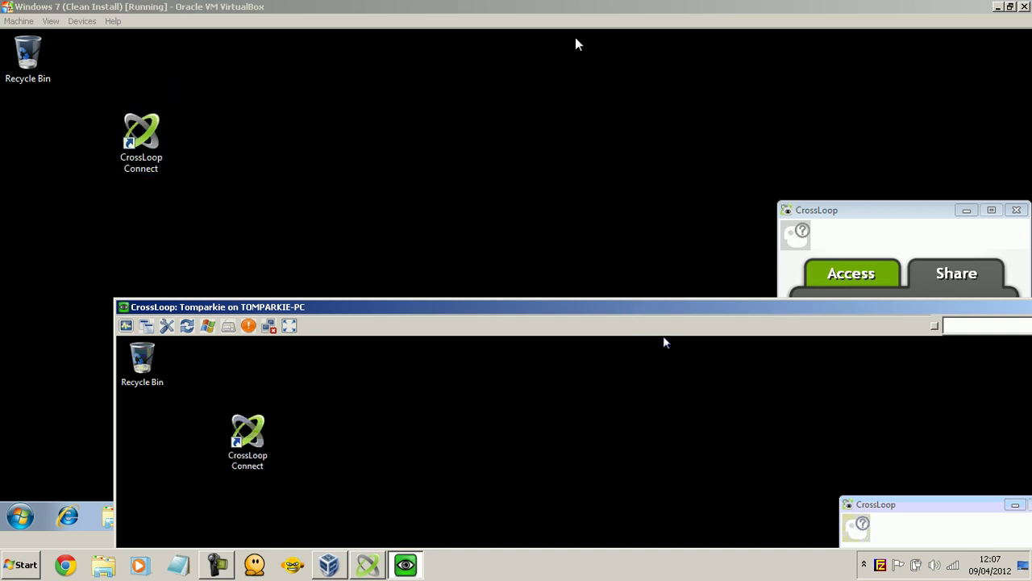
pyautogui.click(74, 523)
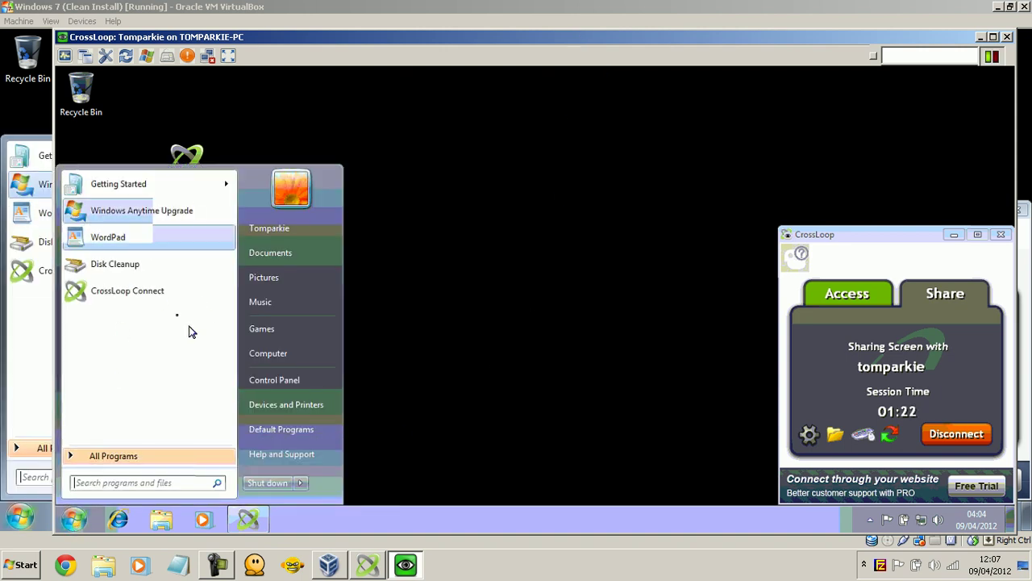
pyautogui.click(524, 301)
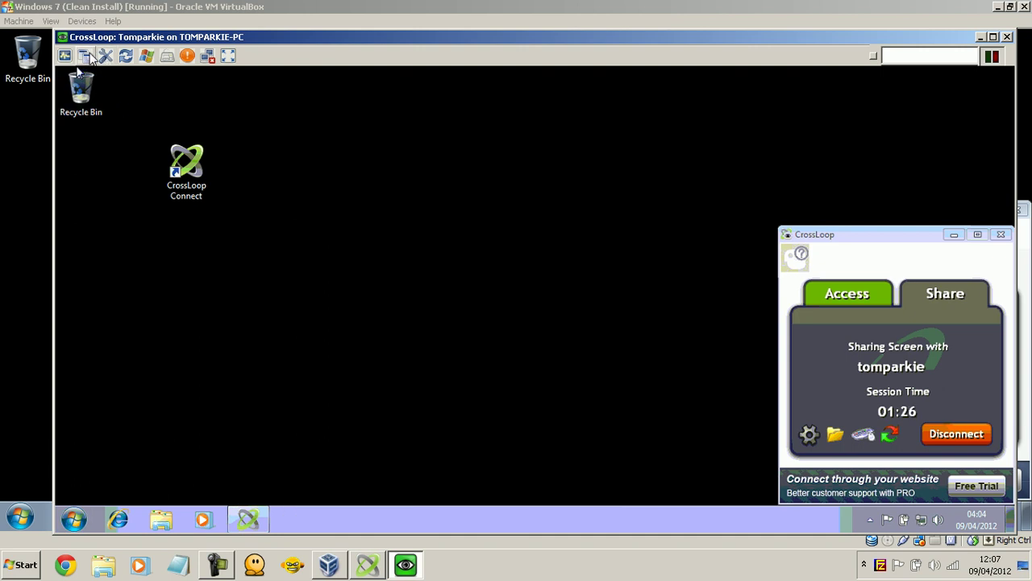
# Toggle the remote Start menu with the session viewer's own command, and check the VNC viewer connection status
pyautogui.click(146, 57)
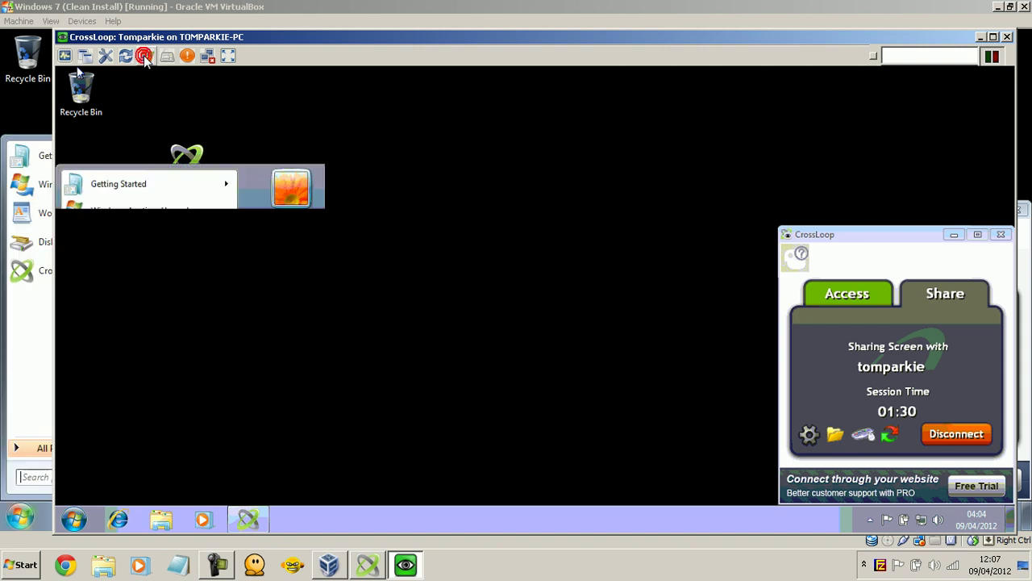
pyautogui.click(146, 56)
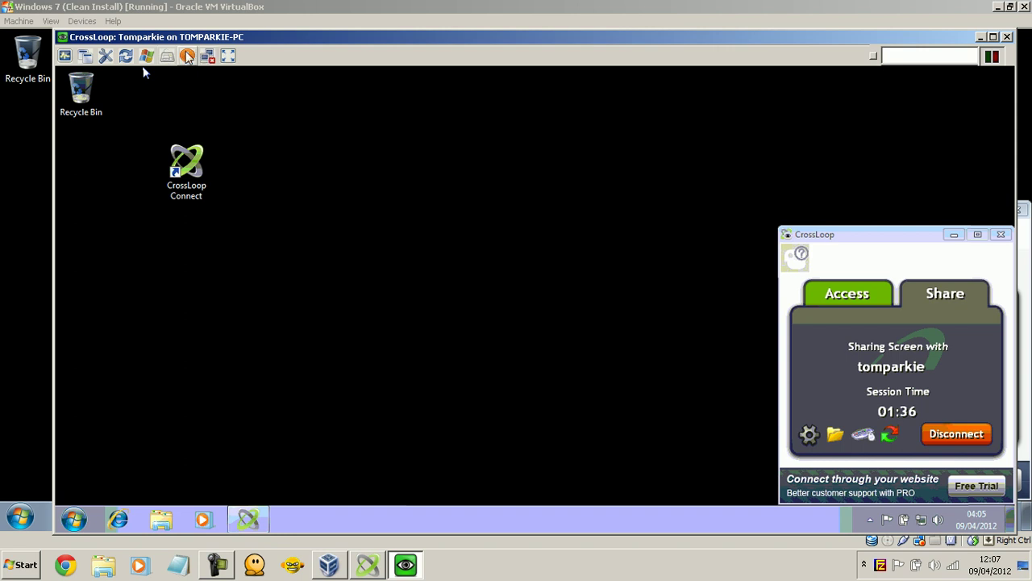
pyautogui.click(186, 55)
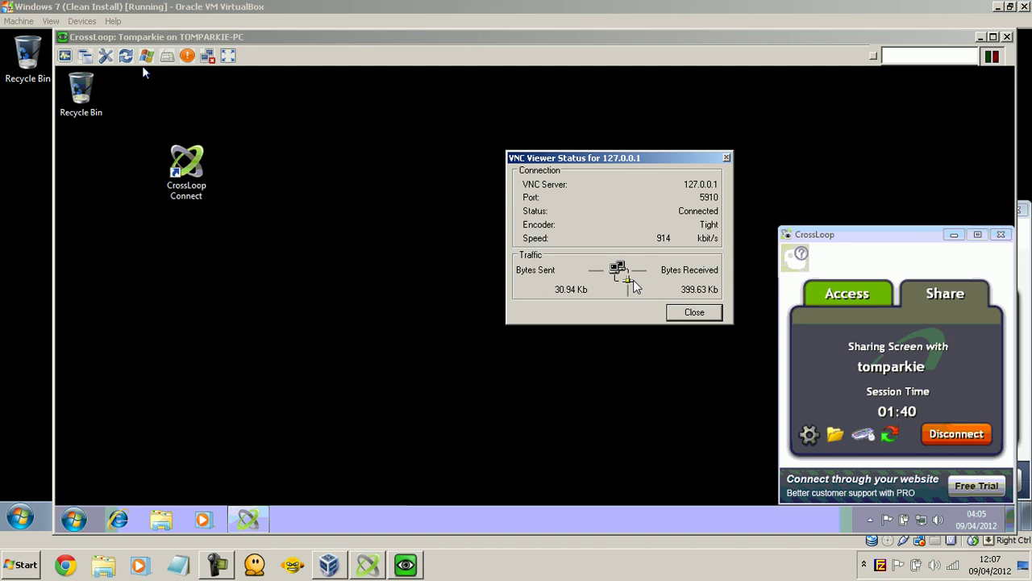
pyautogui.click(708, 311)
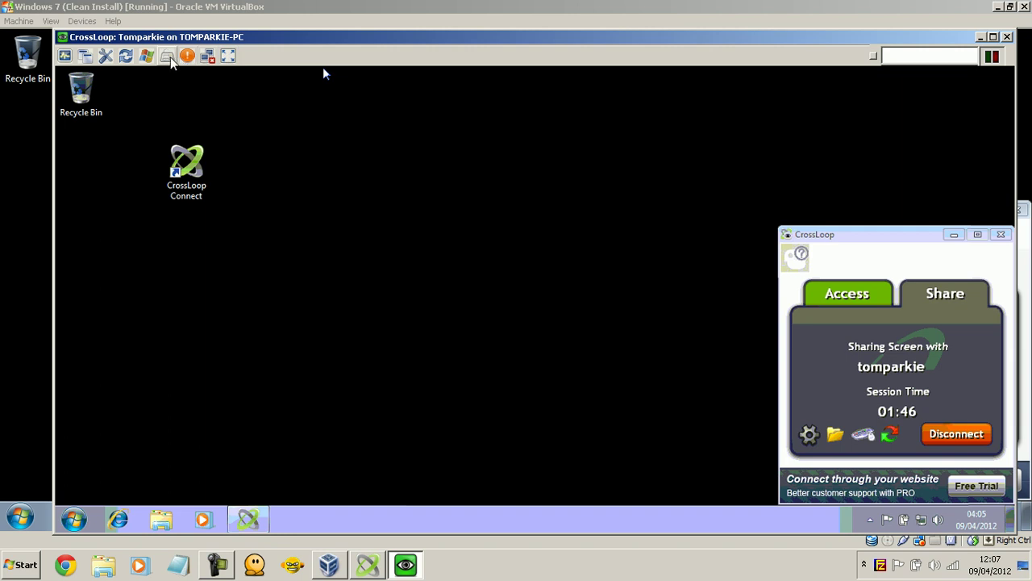
# Switch the remote session to full screen and browse the CrossLoop folder among all programs in the remote Start menu
pyautogui.click(85, 56)
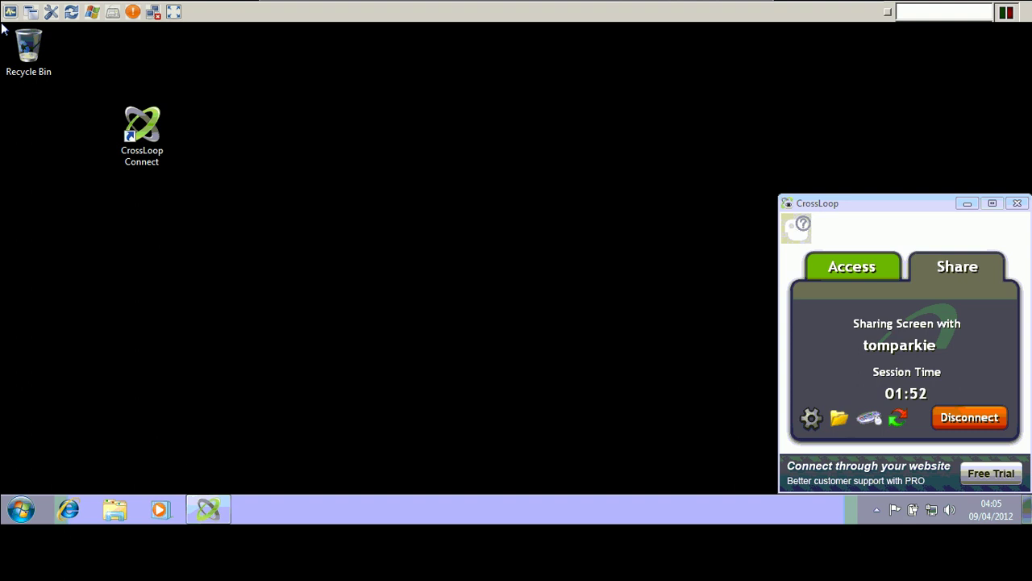
pyautogui.click(3, 515)
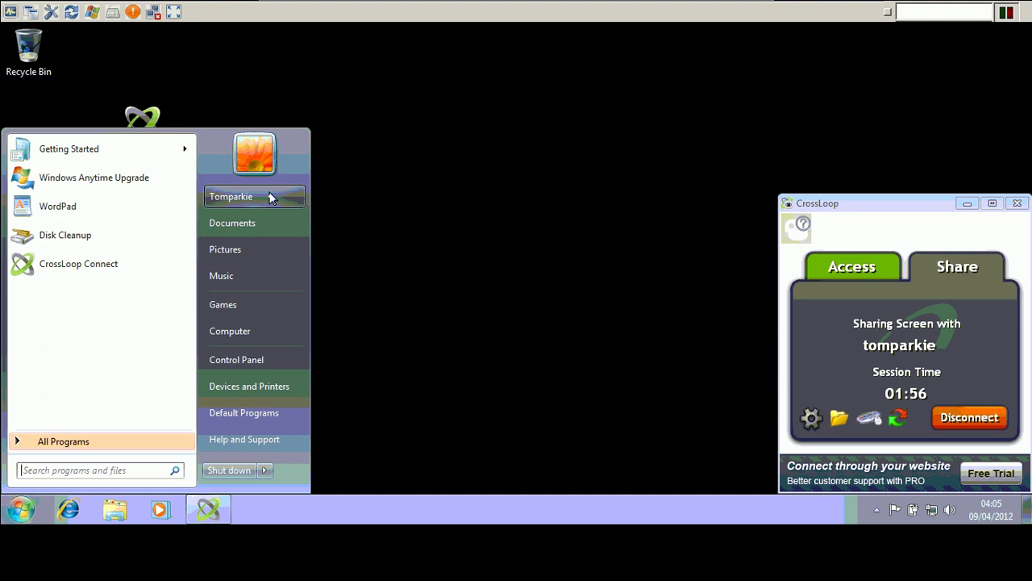
pyautogui.click(84, 443)
pyautogui.click(51, 275)
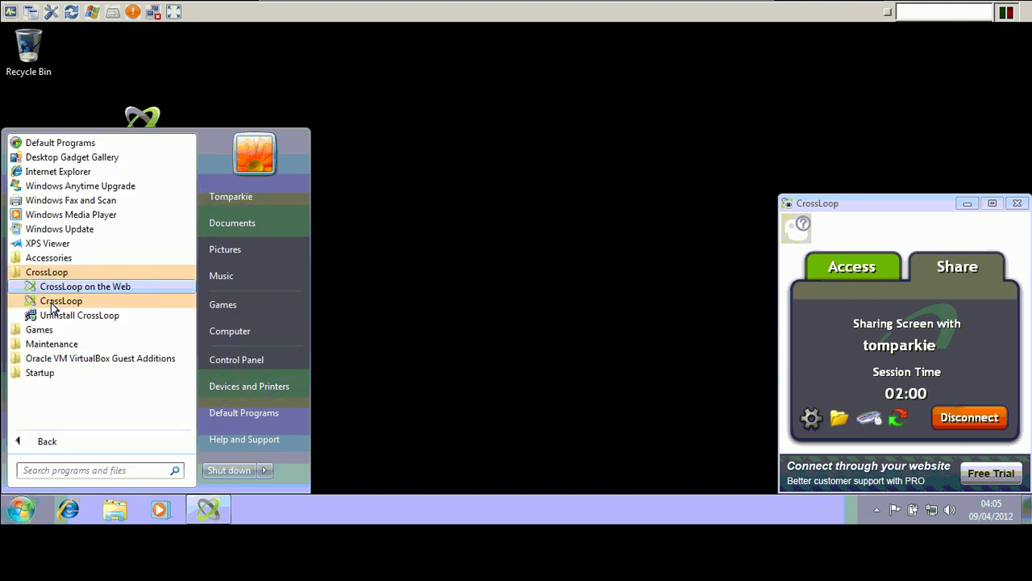
pyautogui.click(676, 202)
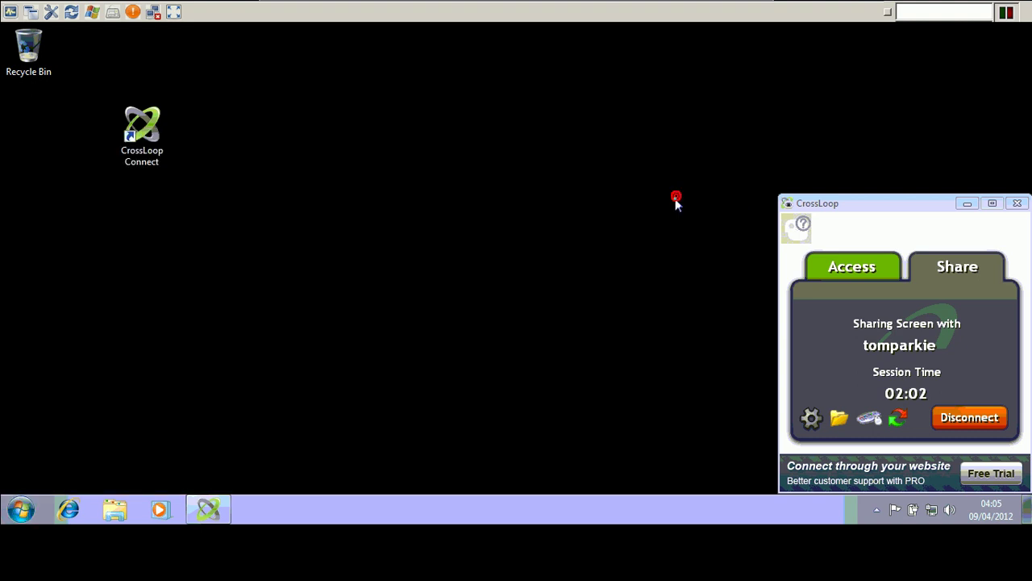
# Leave full screen and reposition the session window to bring the remote CrossLoop panel's session controls into view
pyautogui.moveTo(304, 5)
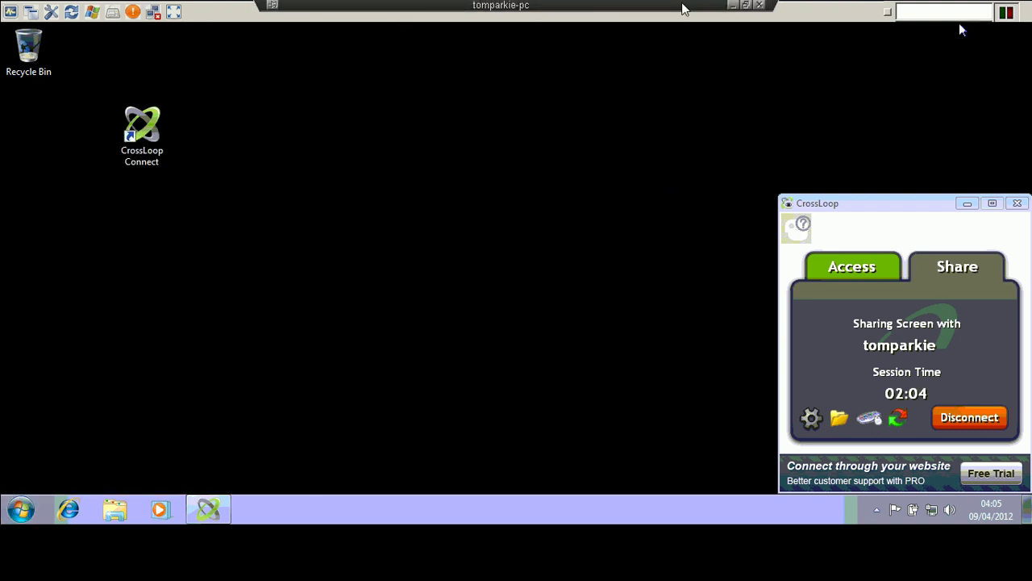
pyautogui.click(746, 5)
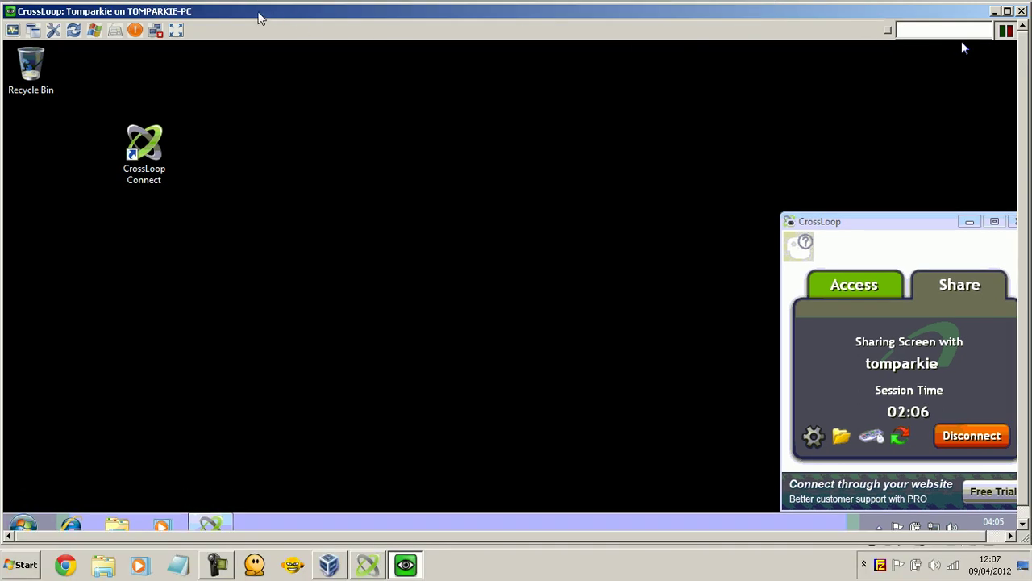
pyautogui.doubleClick(329, 16)
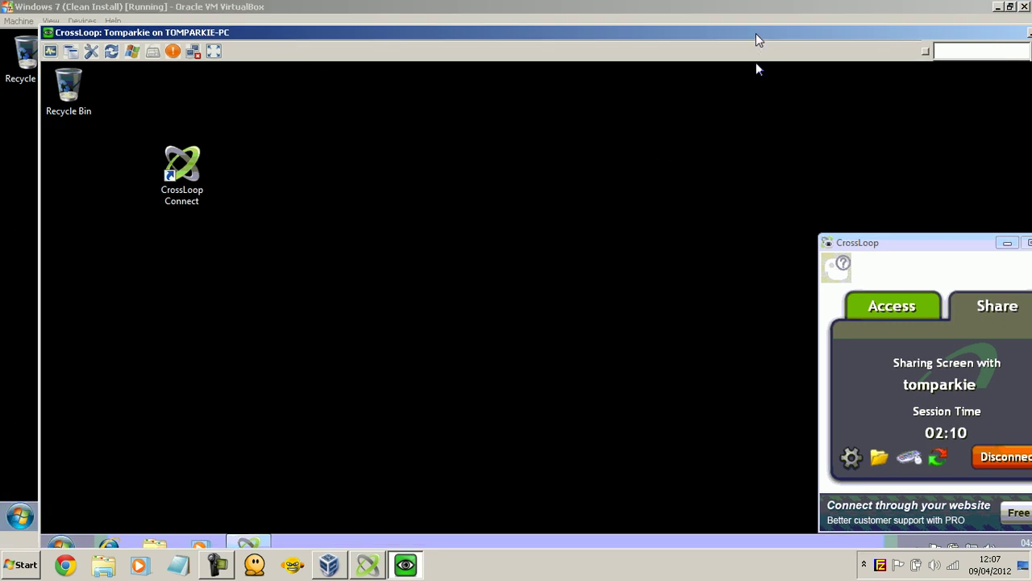
pyautogui.moveTo(756, 38); pyautogui.dragTo(582, 51)
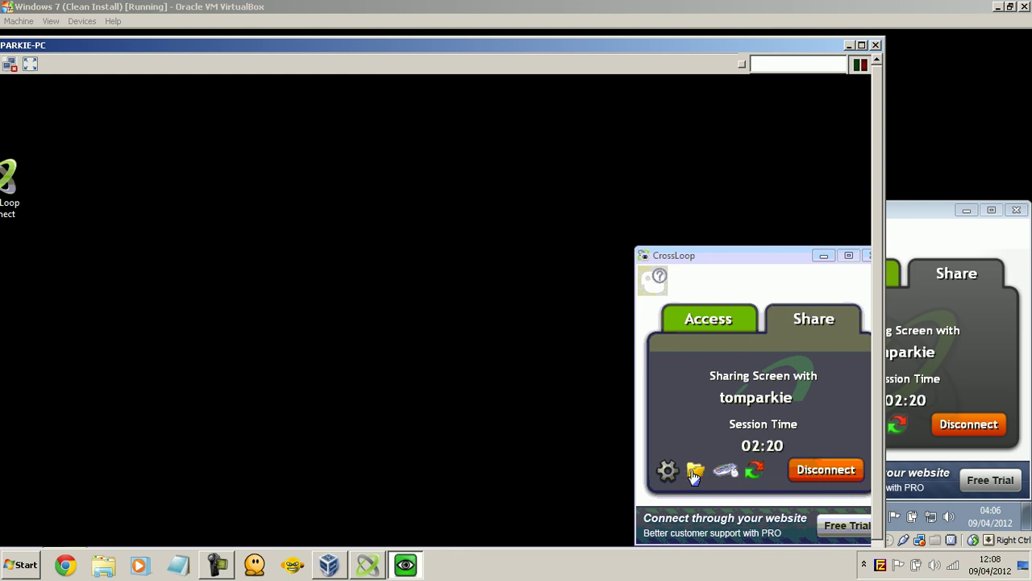
# Turn off remote mouse and keyboard control in the sharing machine's CrossLoop window, and disconnect the session from the host's CrossLoop window
pyautogui.click(732, 474)
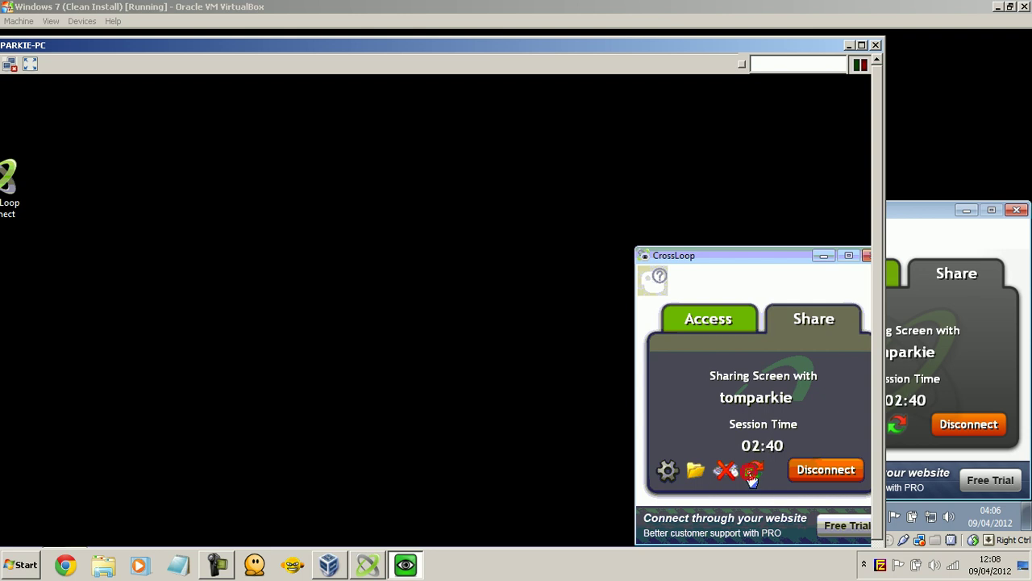
pyautogui.click(367, 565)
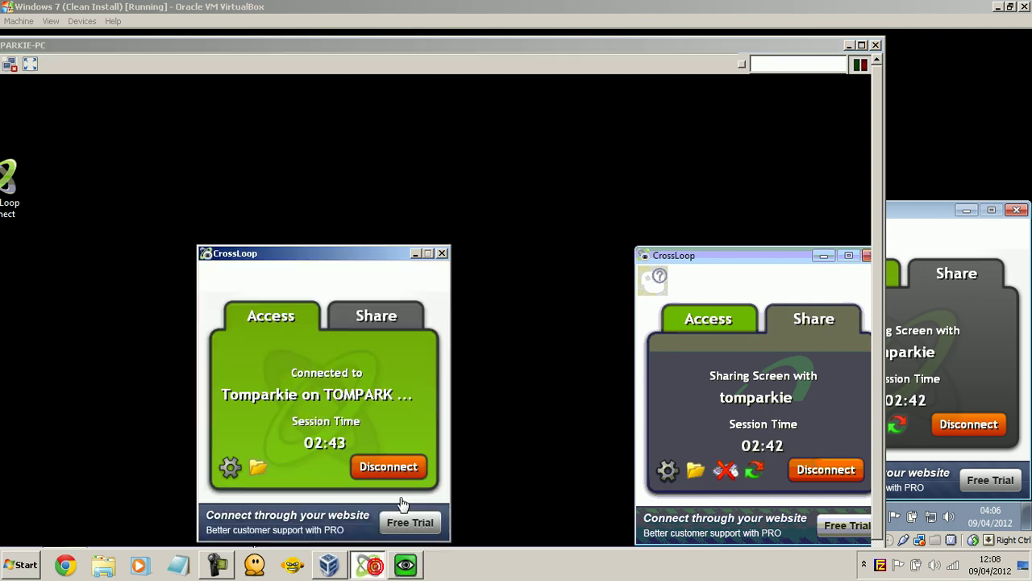
pyautogui.moveTo(288, 256); pyautogui.dragTo(391, 170)
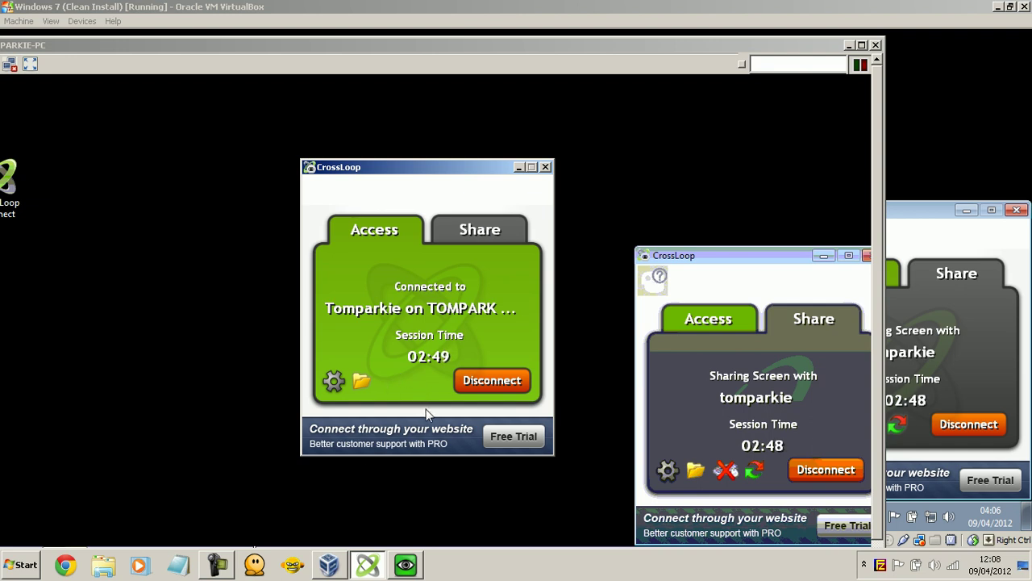
pyautogui.click(477, 385)
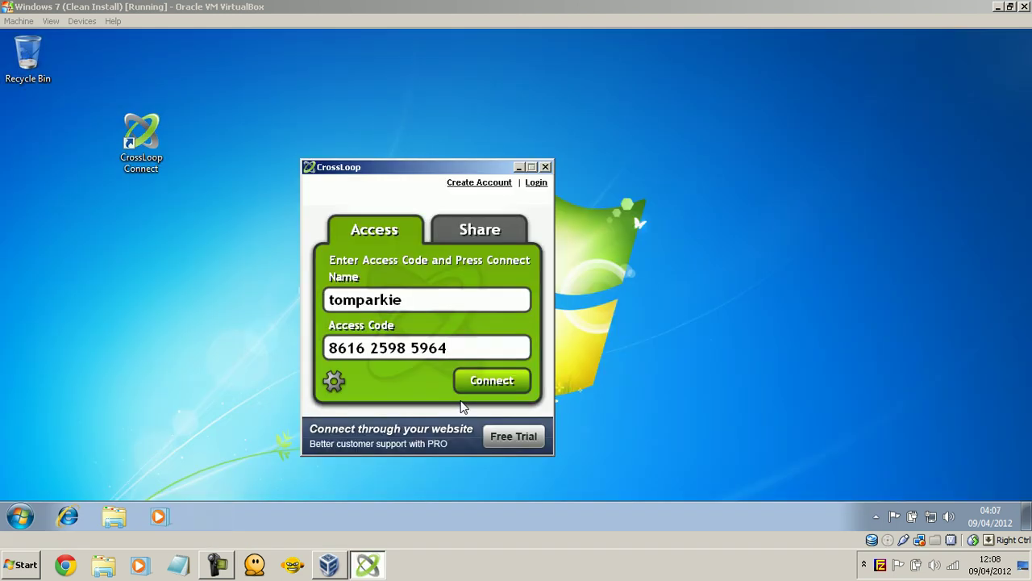
# Look through the File Transfer and Settings options of the host's CrossLoop, and move its window closer to the virtual machine's CrossLoop window
pyautogui.click(335, 386)
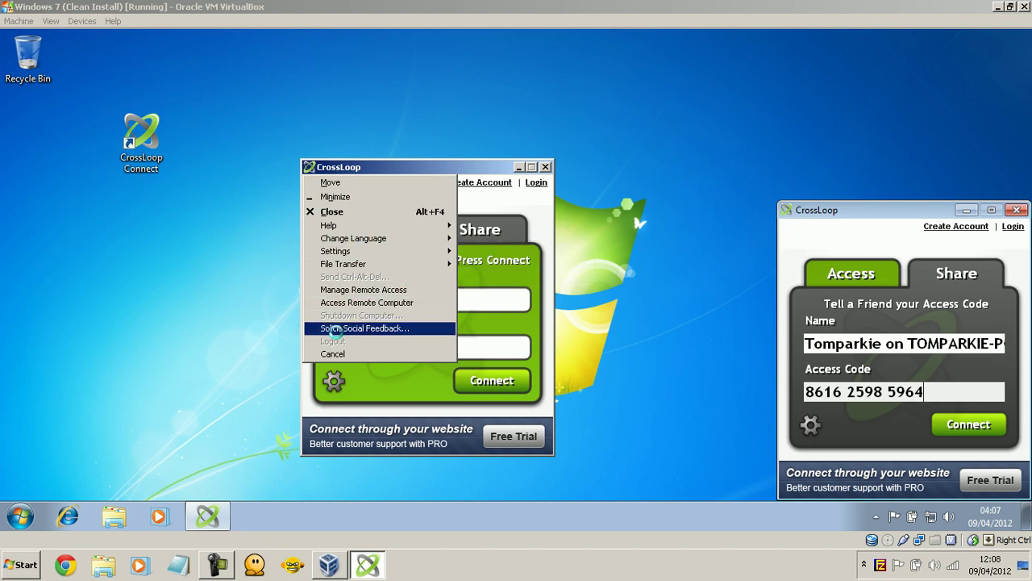
pyautogui.moveTo(377, 263)
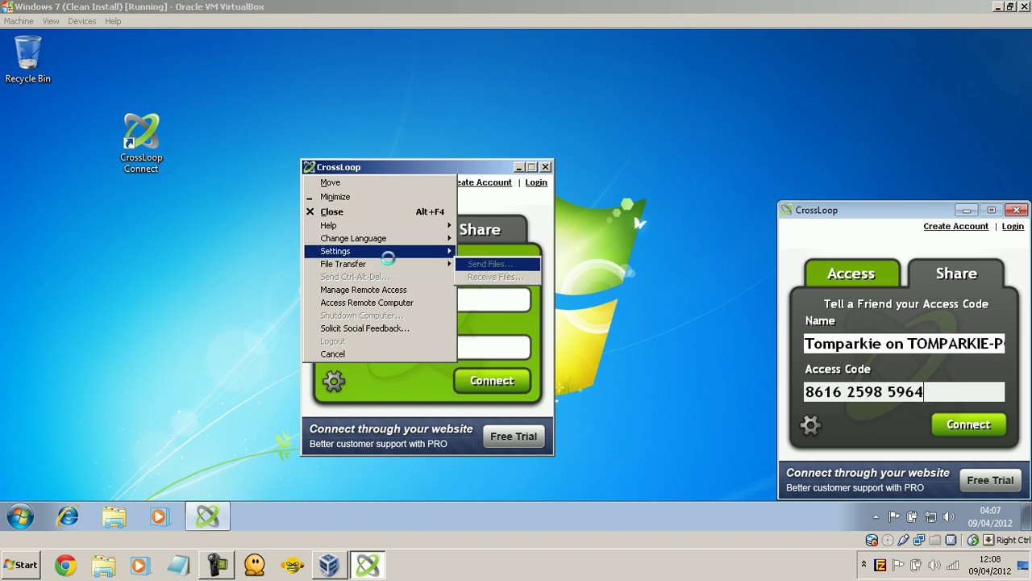
pyautogui.moveTo(313, 252)
pyautogui.click(379, 171)
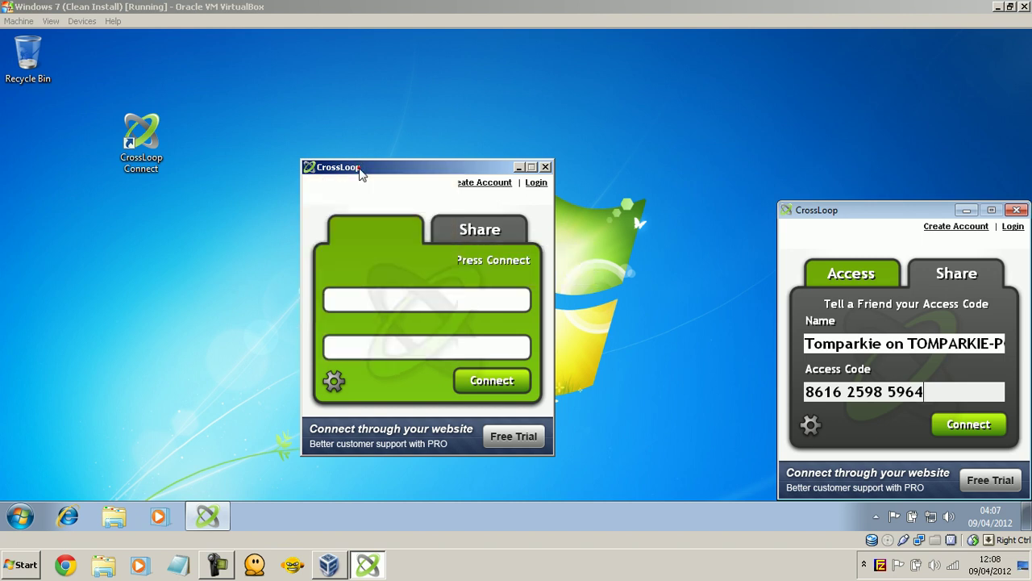
pyautogui.moveTo(379, 171); pyautogui.dragTo(509, 175)
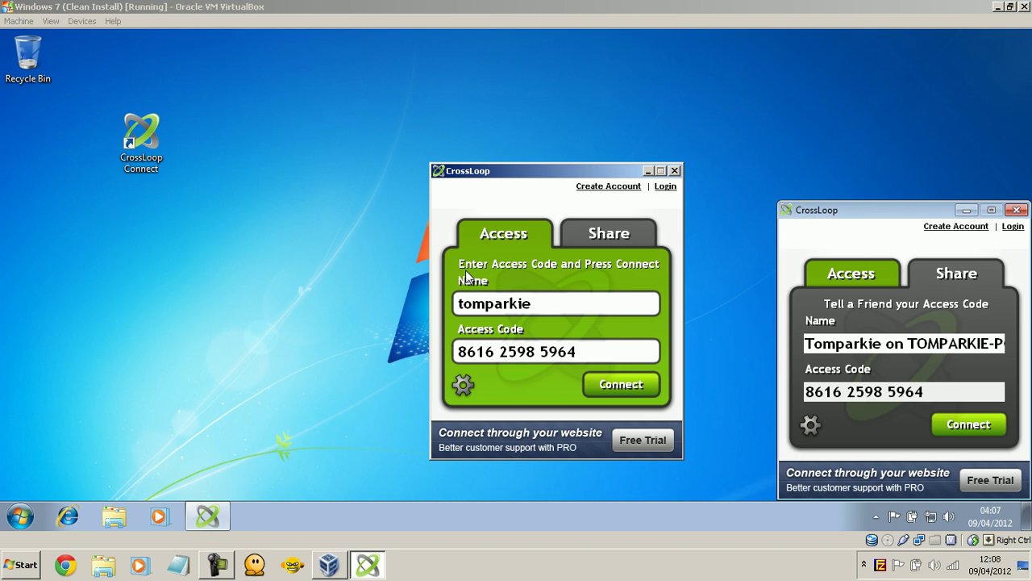
# Try Change Access Code from the host CrossLoop's Access side, and try Receive Files under File Transfer
pyautogui.click(463, 384)
pyautogui.moveTo(504, 254)
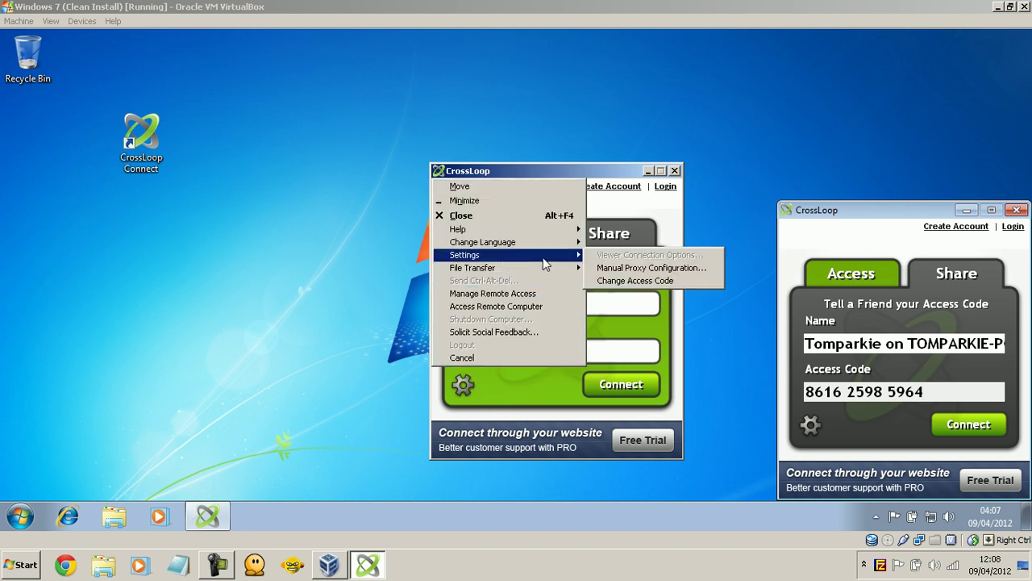
pyautogui.click(654, 280)
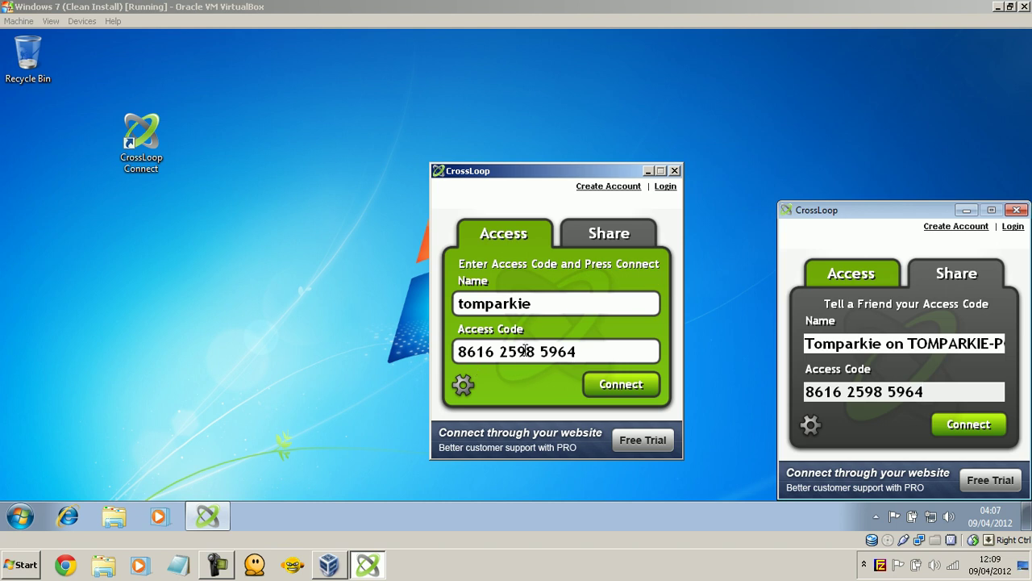
pyautogui.click(461, 389)
pyautogui.moveTo(532, 267)
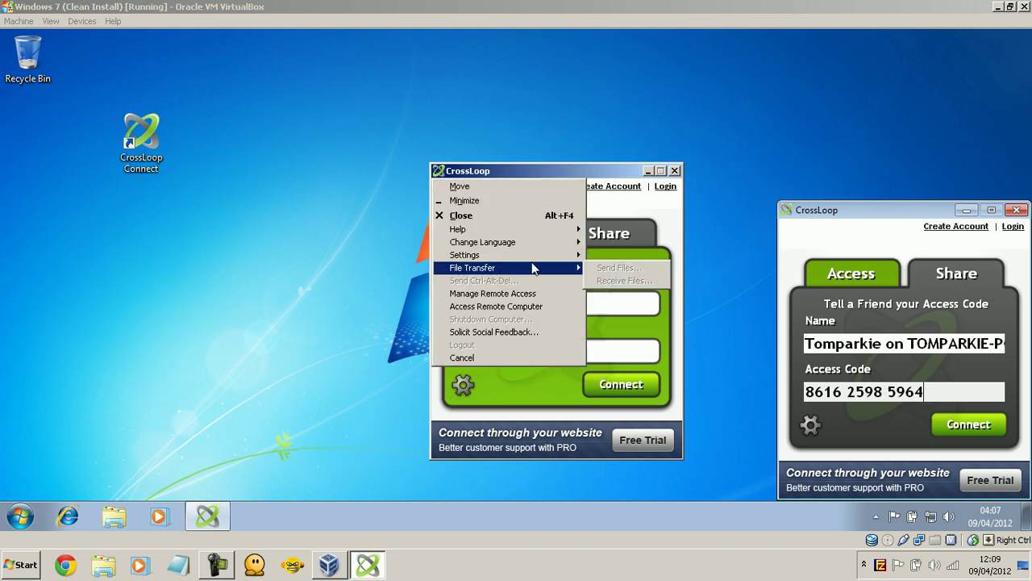
pyautogui.click(642, 283)
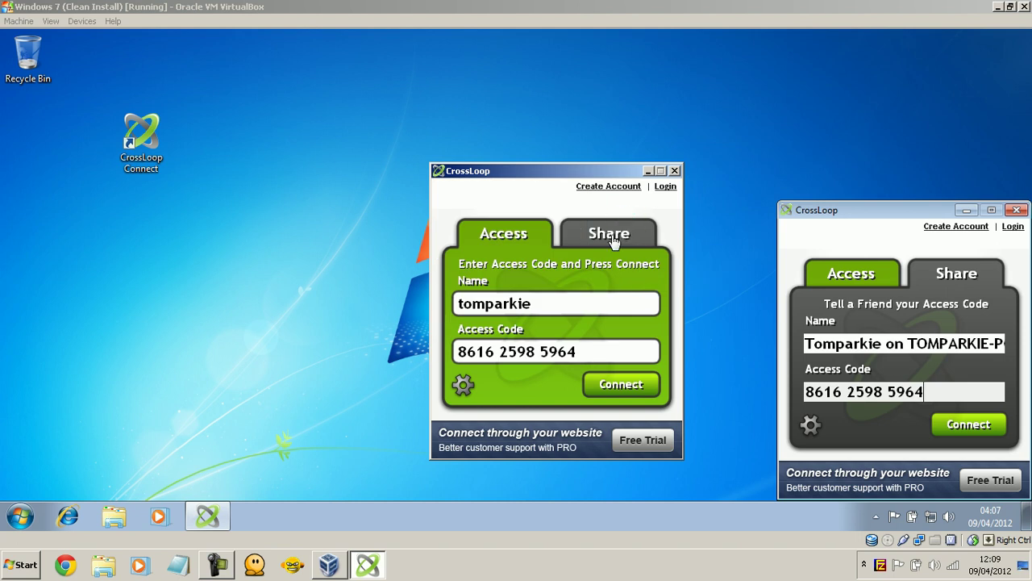
# Switch the host's CrossLoop to Share and generate a new access code
pyautogui.click(578, 245)
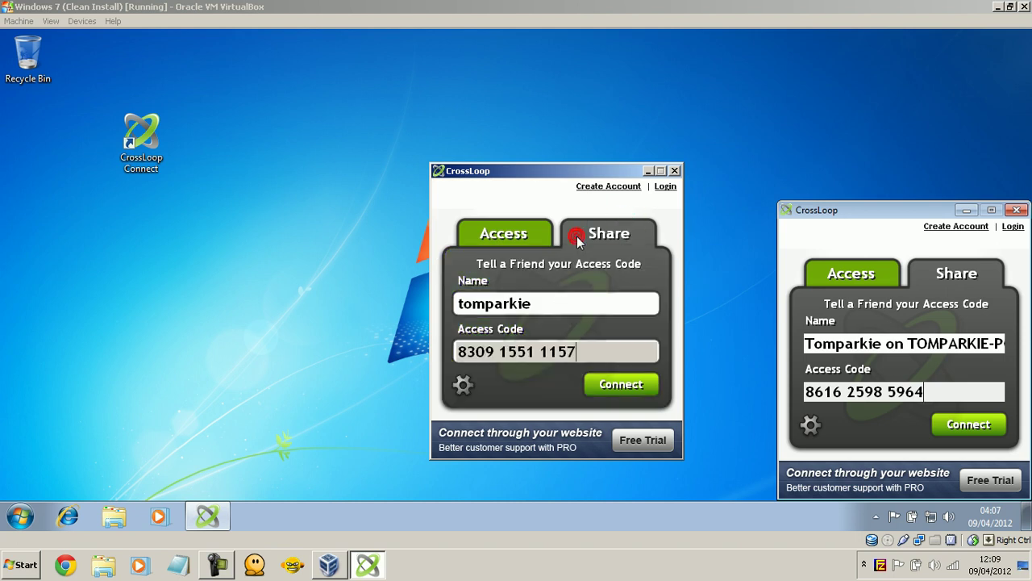
pyautogui.click(463, 386)
pyautogui.moveTo(502, 255)
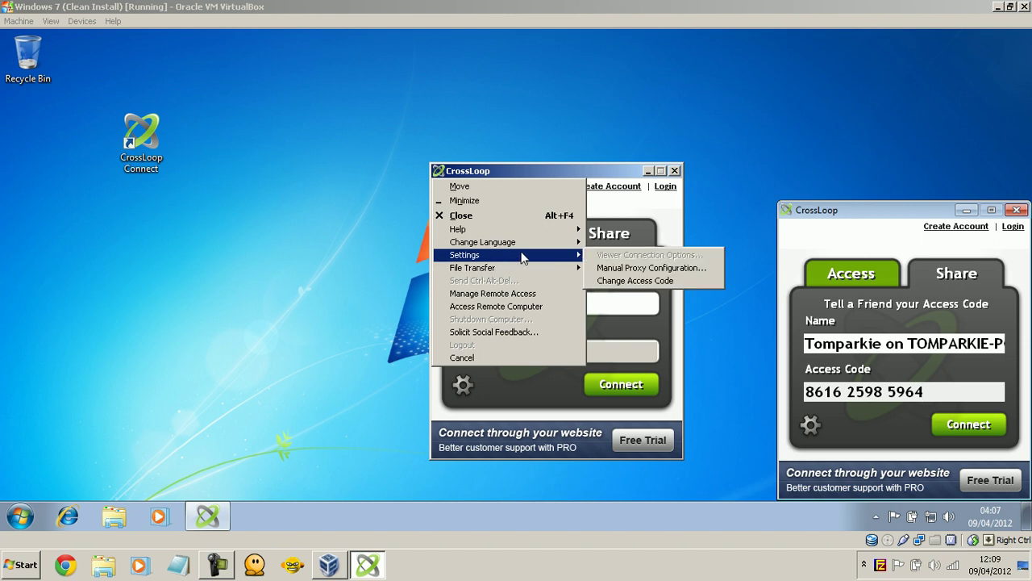
pyautogui.click(611, 281)
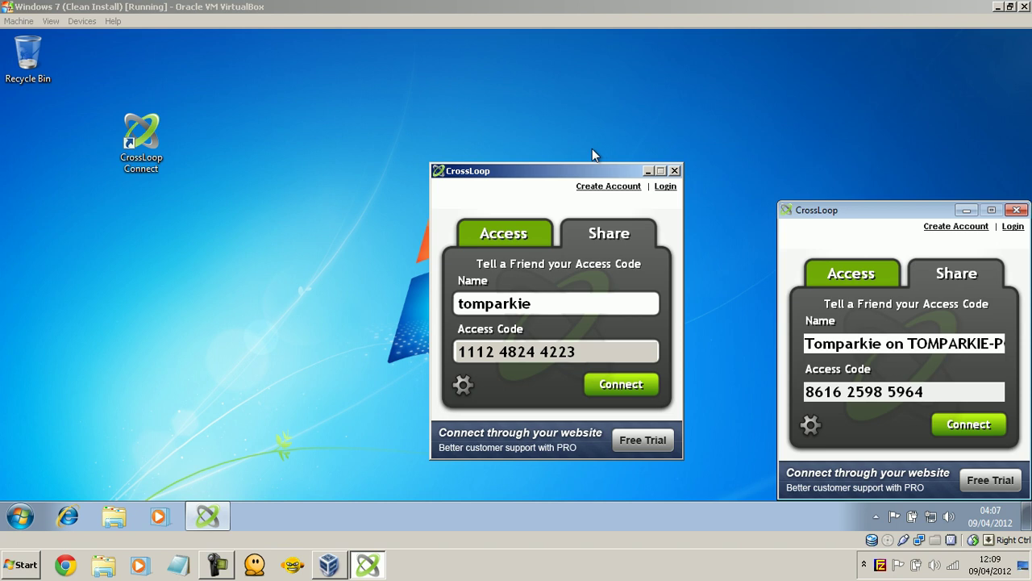
# Close the host's CrossLoop window and power off the virtual machine, restoring its current snapshot 'Clean Install'
pyautogui.click(471, 382)
pyautogui.moveTo(525, 245)
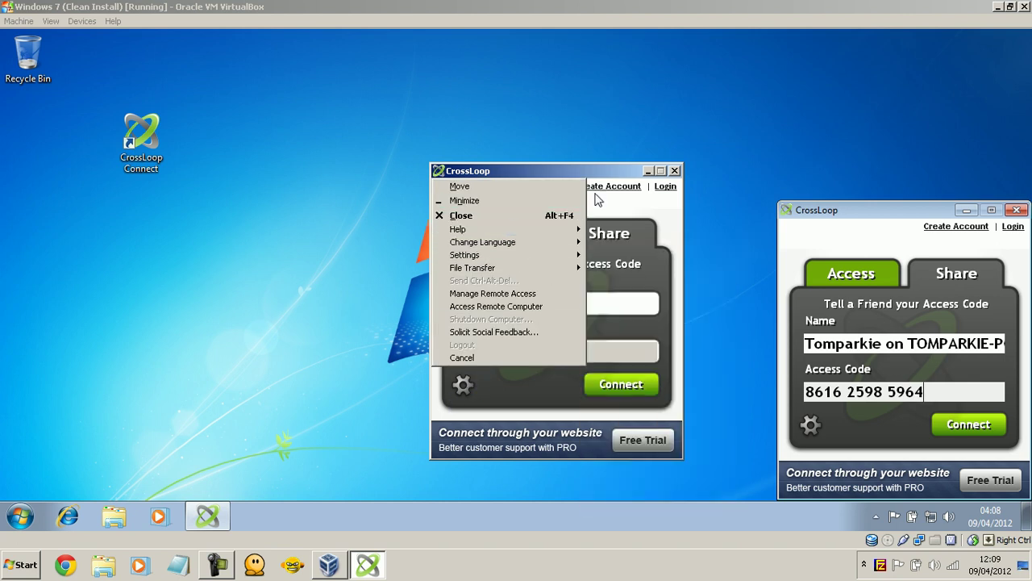
pyautogui.click(612, 174)
pyautogui.click(674, 170)
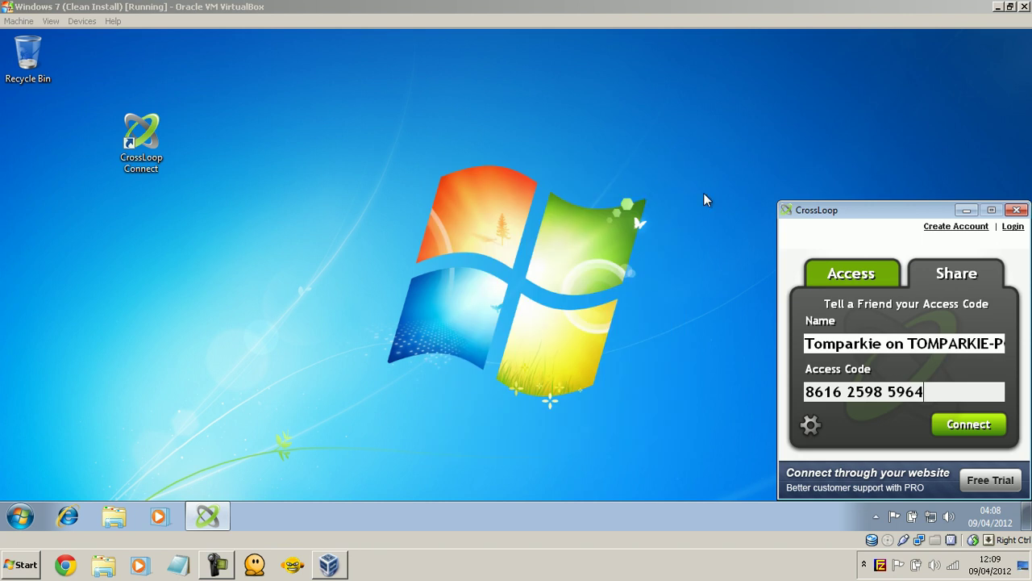
pyautogui.click(1023, 7)
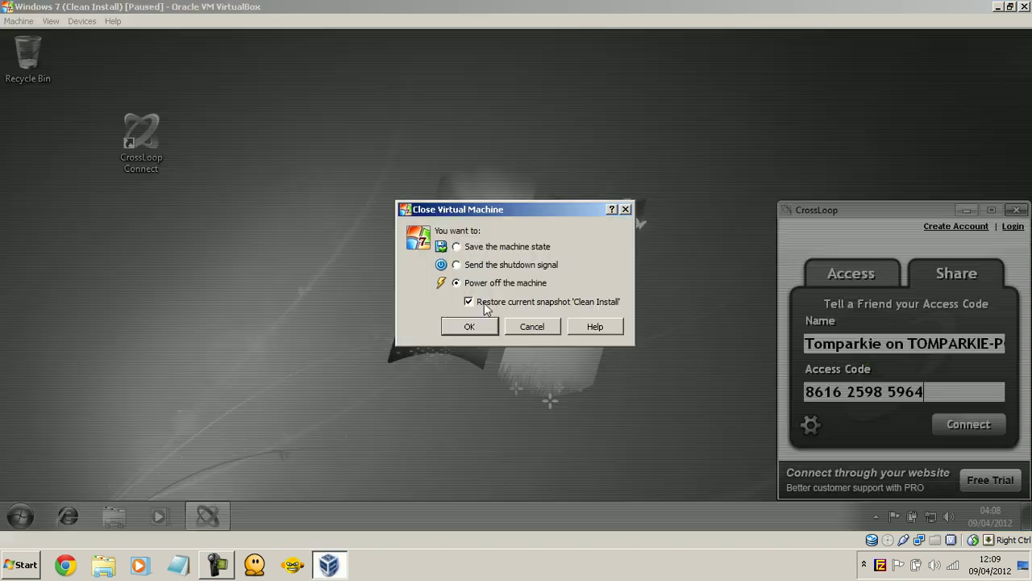
pyautogui.click(470, 326)
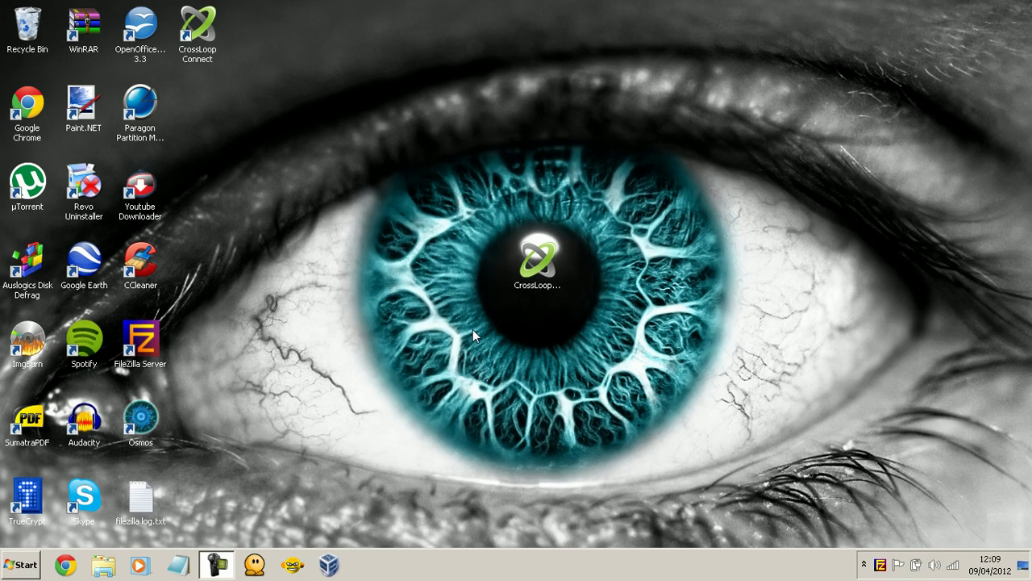
# Move the CrossLoopSetup.exe installer from the desktop to the Recycle Bin
pyautogui.moveTo(536, 263); pyautogui.dragTo(474, 266)
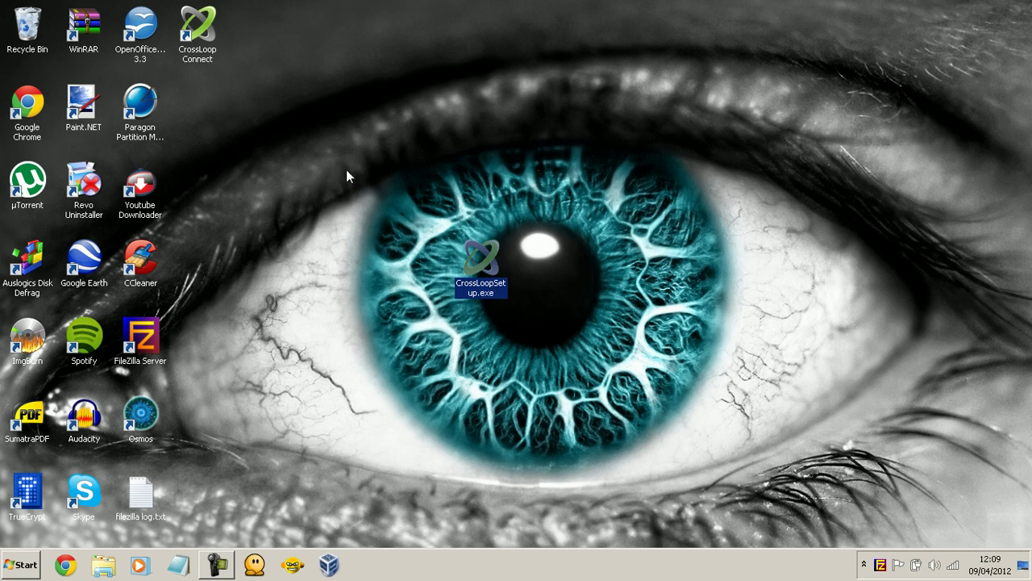
pyautogui.moveTo(480, 262); pyautogui.dragTo(26, 28)
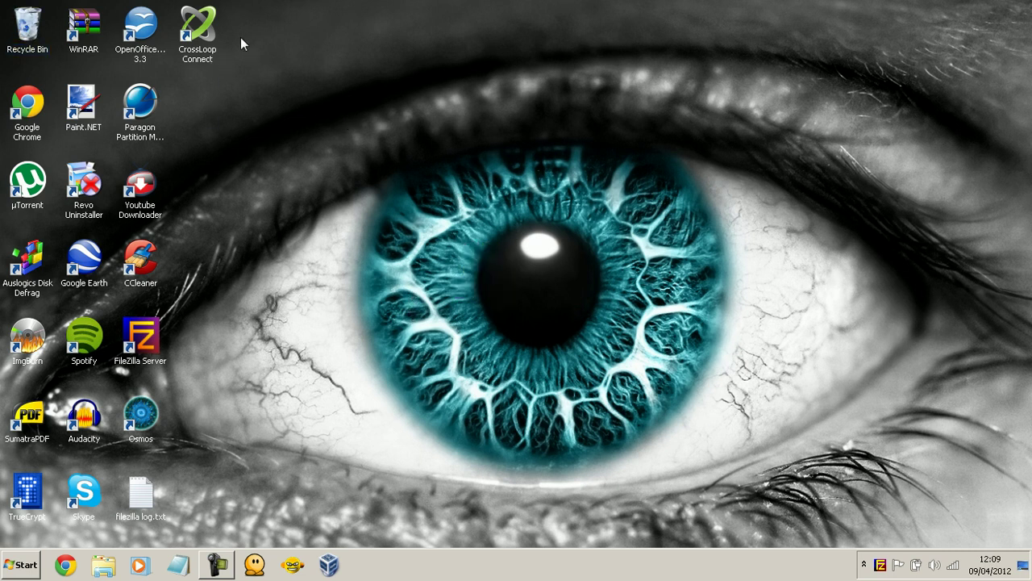
# Move the CrossLoop Connect shortcut to the middle of the desktop and return it beside the OpenOffice shortcut
pyautogui.moveTo(195, 26); pyautogui.dragTo(639, 156)
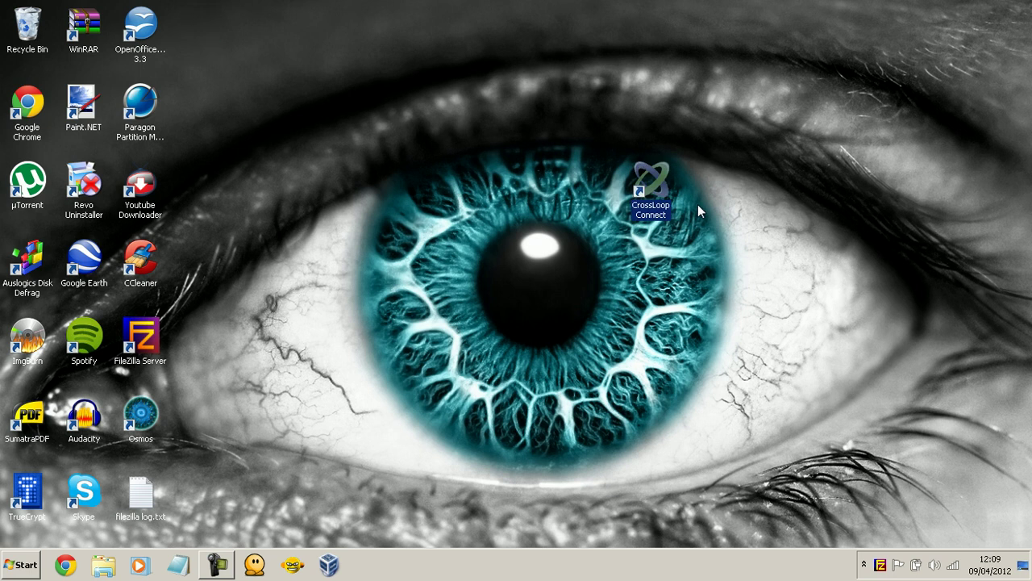
pyautogui.click(749, 240)
pyautogui.click(654, 187)
pyautogui.moveTo(654, 187); pyautogui.dragTo(538, 185)
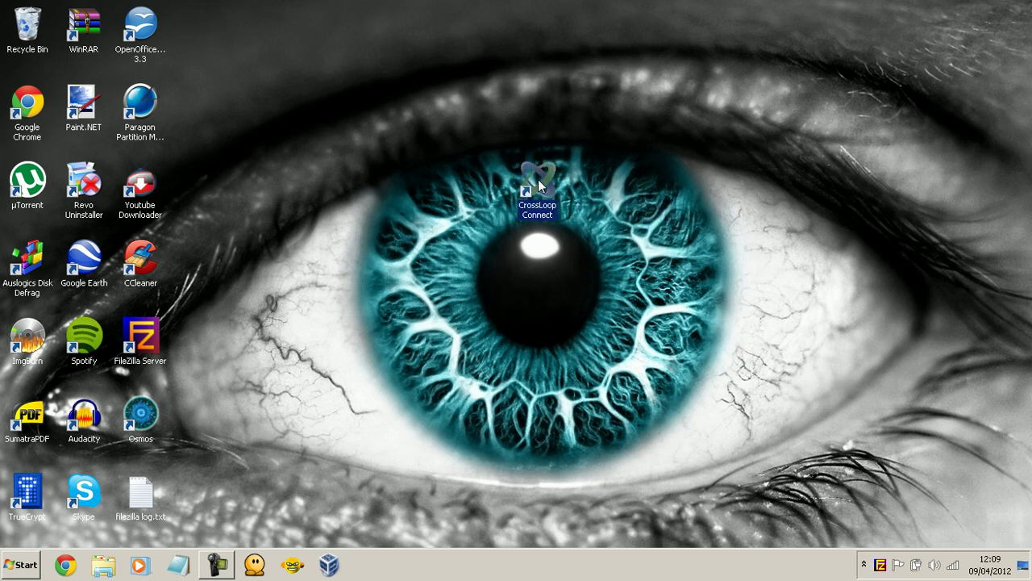
pyautogui.click(744, 307)
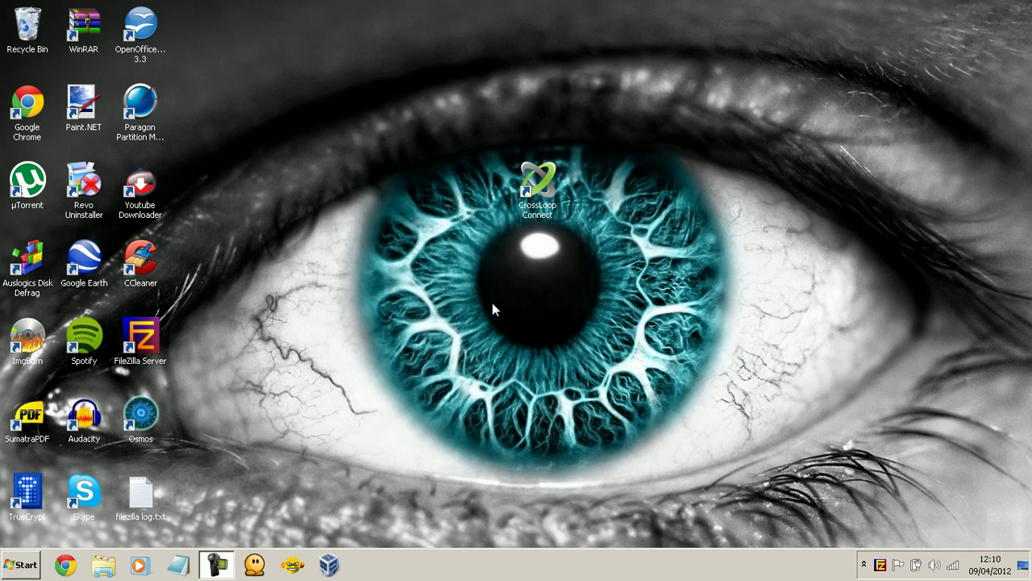
pyautogui.moveTo(246, 75); pyautogui.dragTo(248, 75)
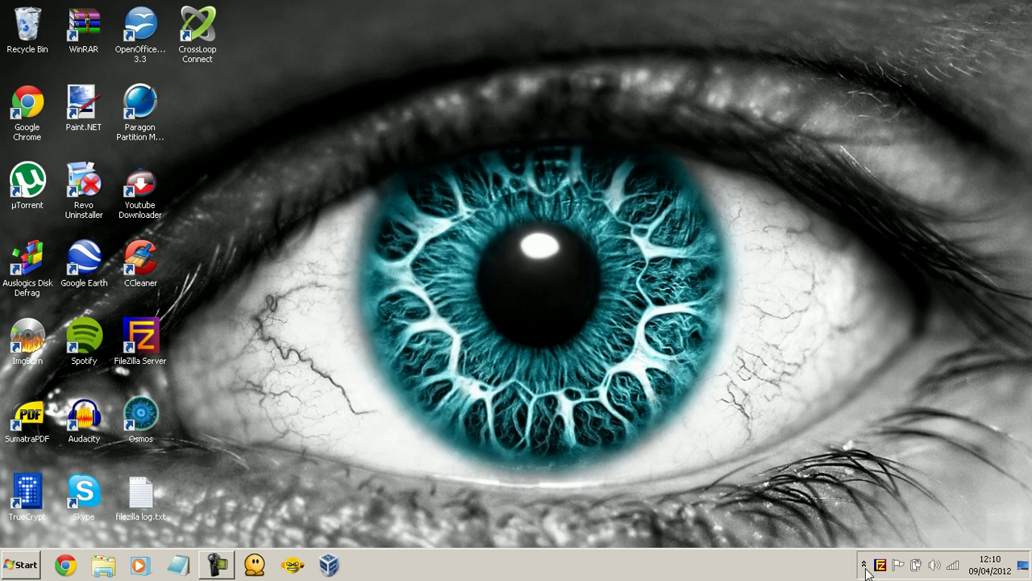
pyautogui.click(2, 570)
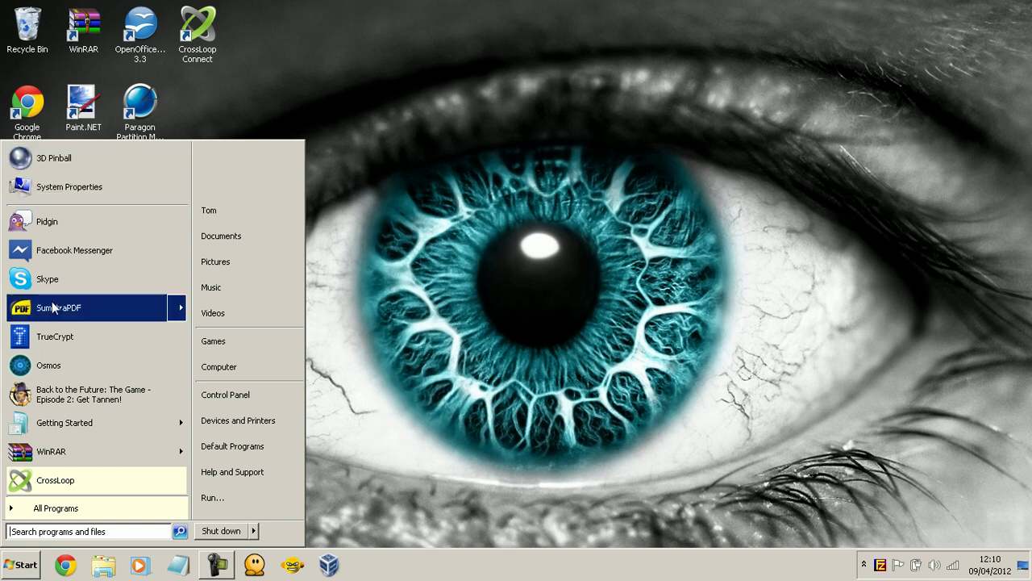
pyautogui.click(570, 113)
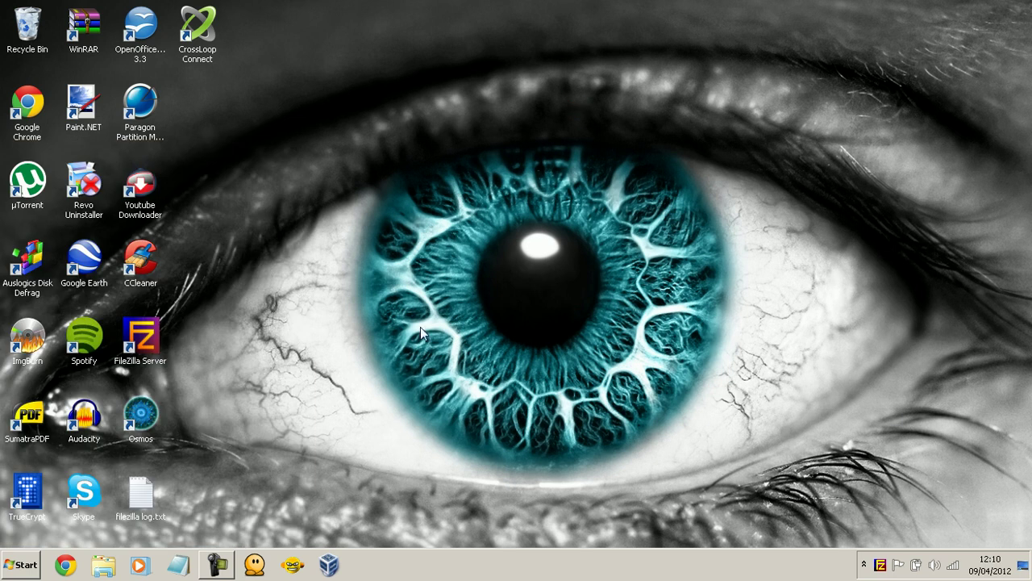